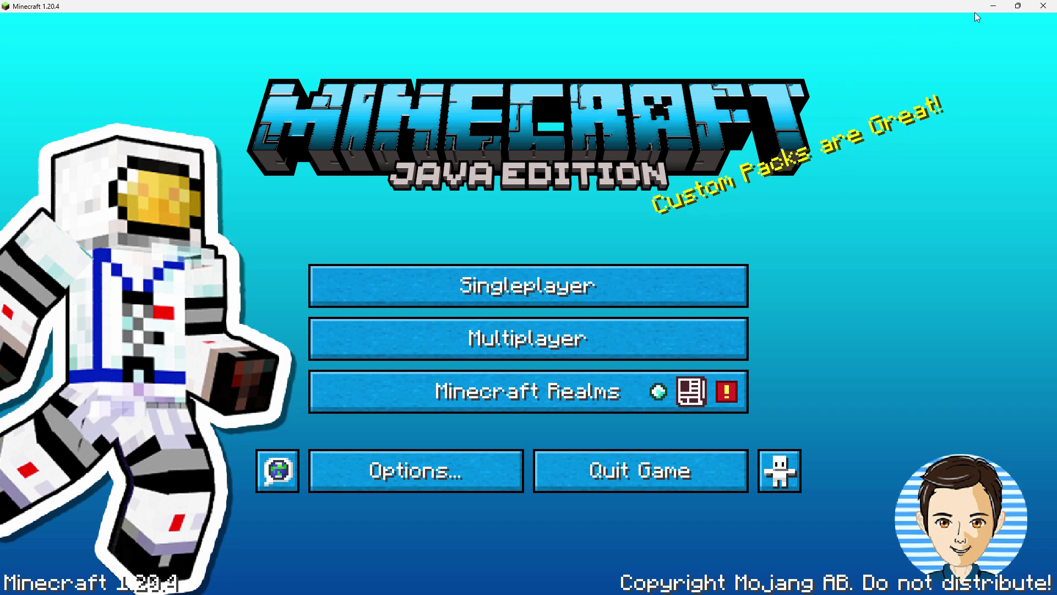
Minimize the game and delete the assets folder, buttons 2.zip, pack.mcmeta and pack.png from the C:\Pack folder.
click(992, 6)
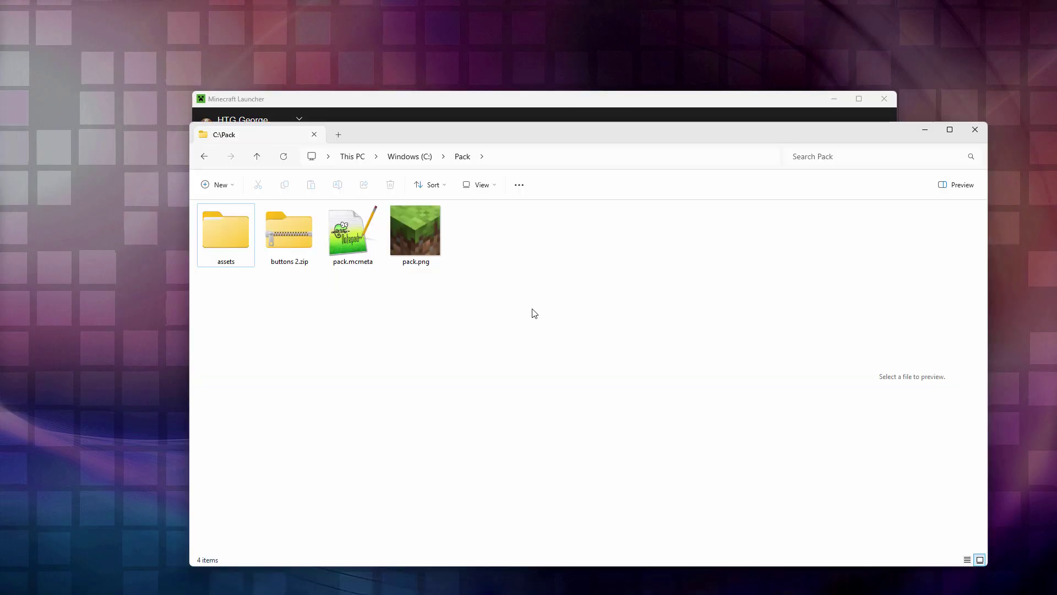
click(280, 581)
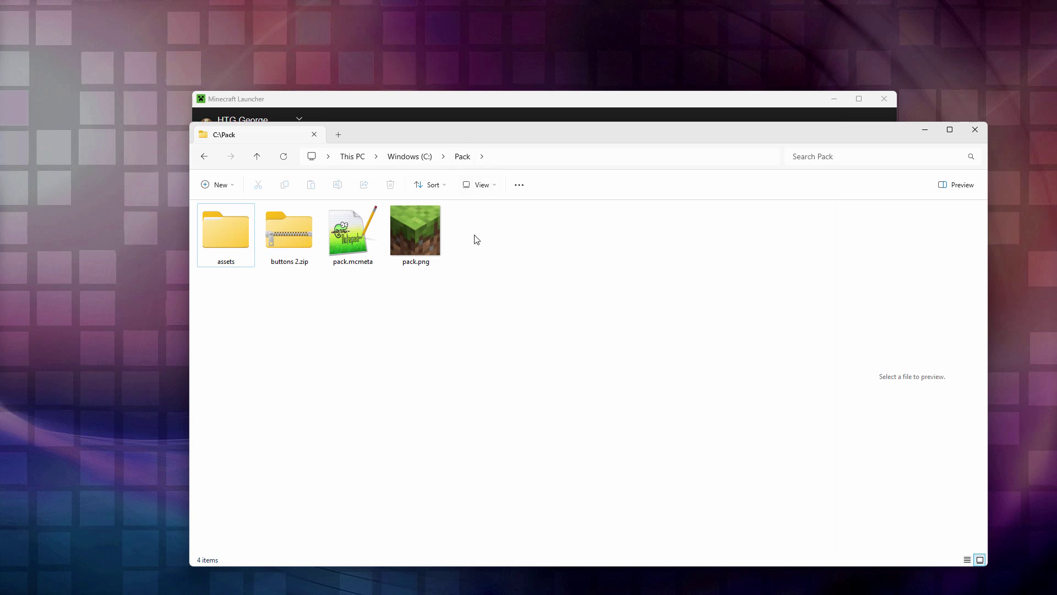
drag(483, 231, 222, 234)
key(Delete)
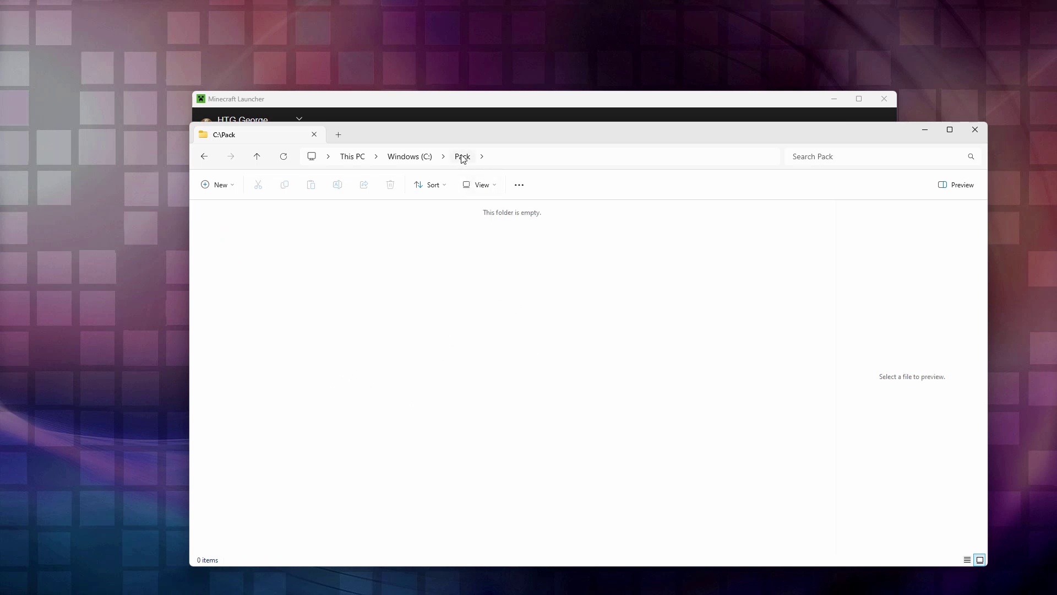
drag(459, 131, 427, 144)
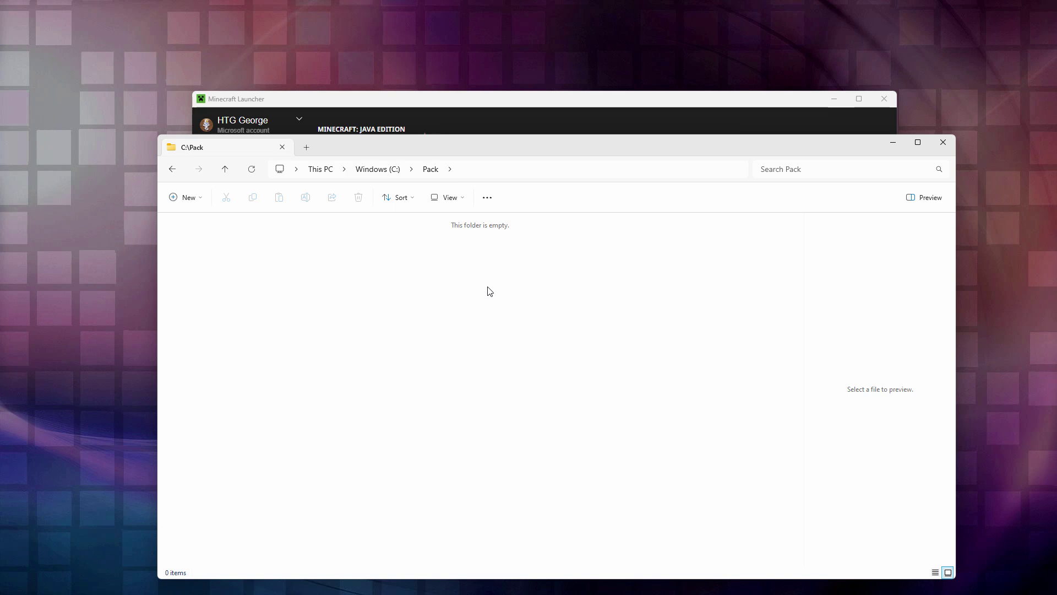
Switch to the Minecraft Launcher and open the game folder of the Latest release 1.20.4 installation.
click(472, 122)
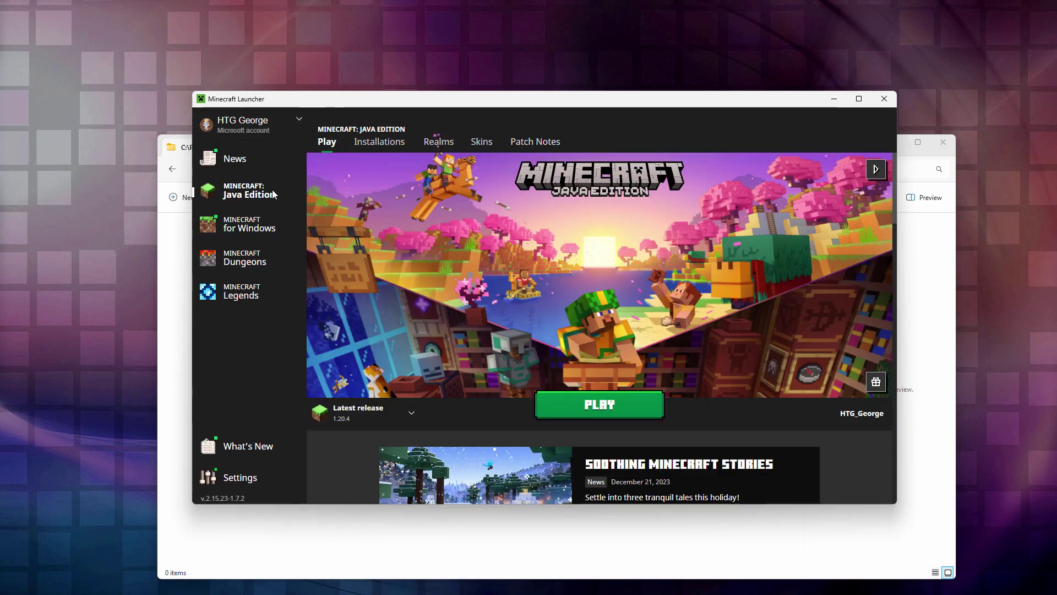
click(383, 148)
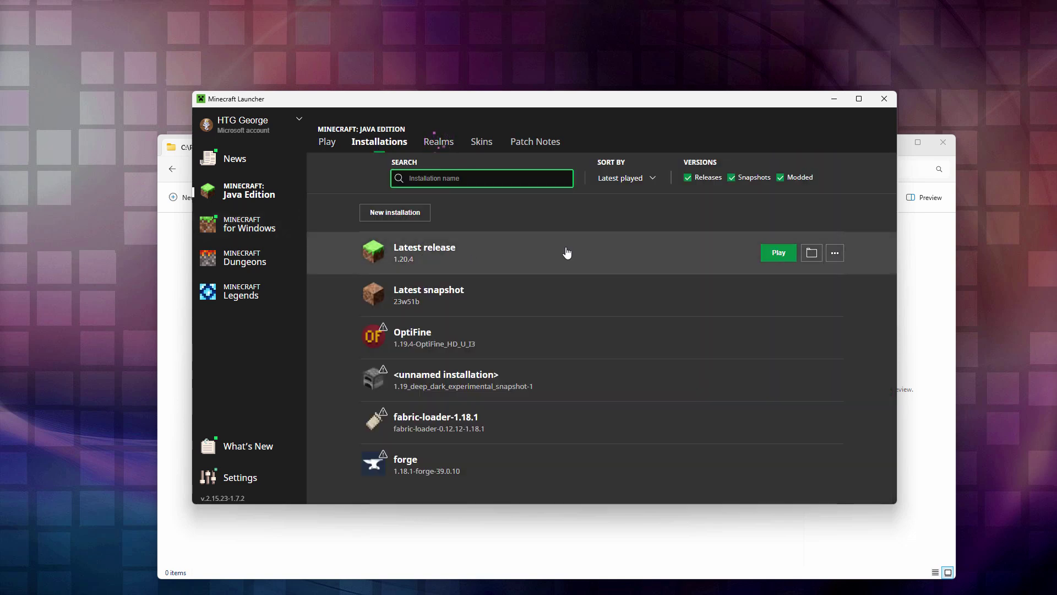
click(811, 253)
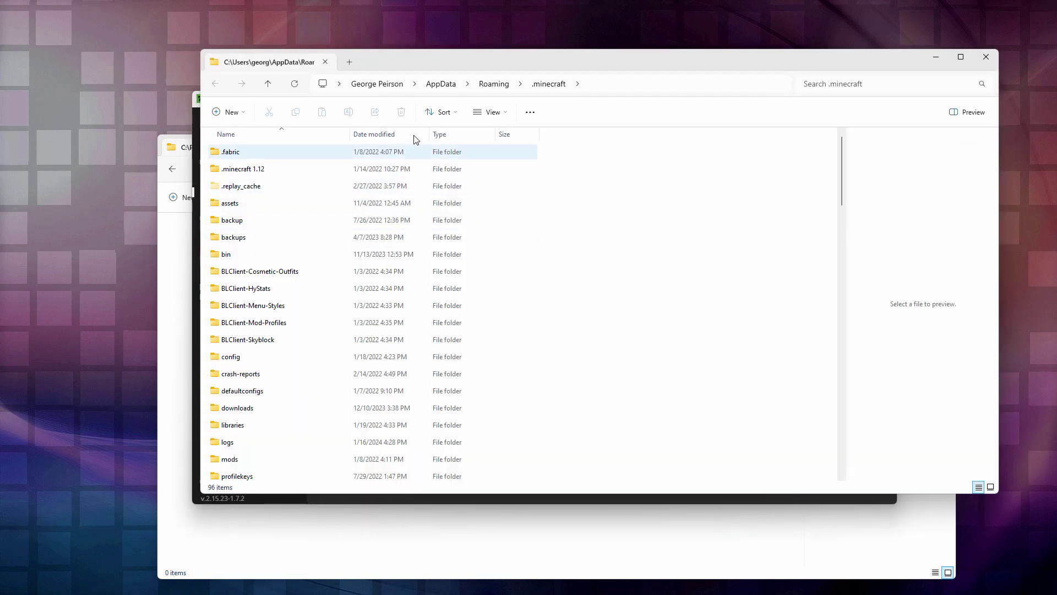
Go to the 1.20.4 folder inside the versions folder of .minecraft.
drag(398, 60, 406, 56)
scroll(292, 254, down, 1)
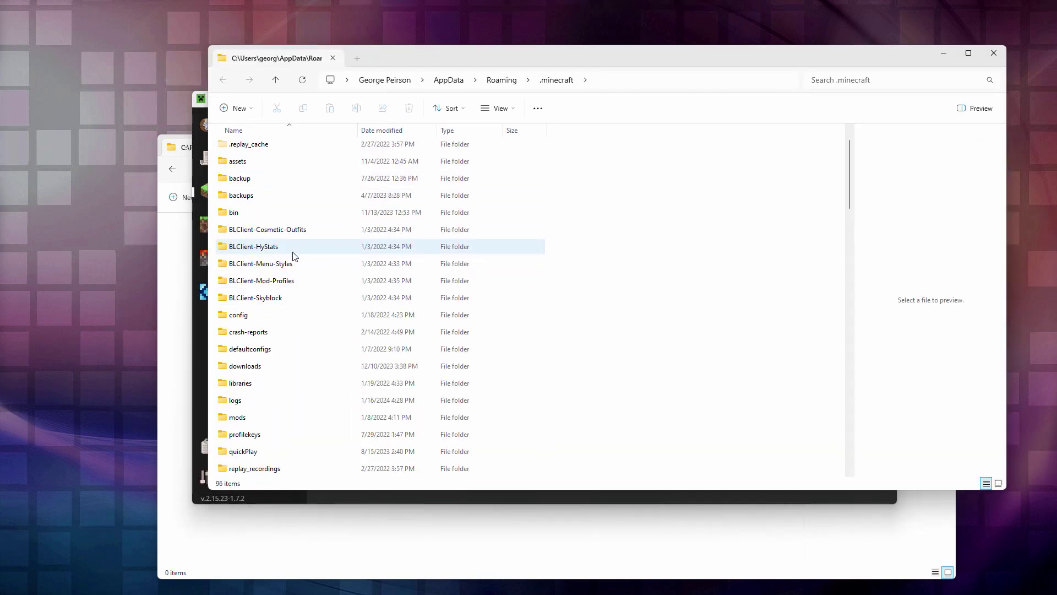
scroll(293, 255, down, 7)
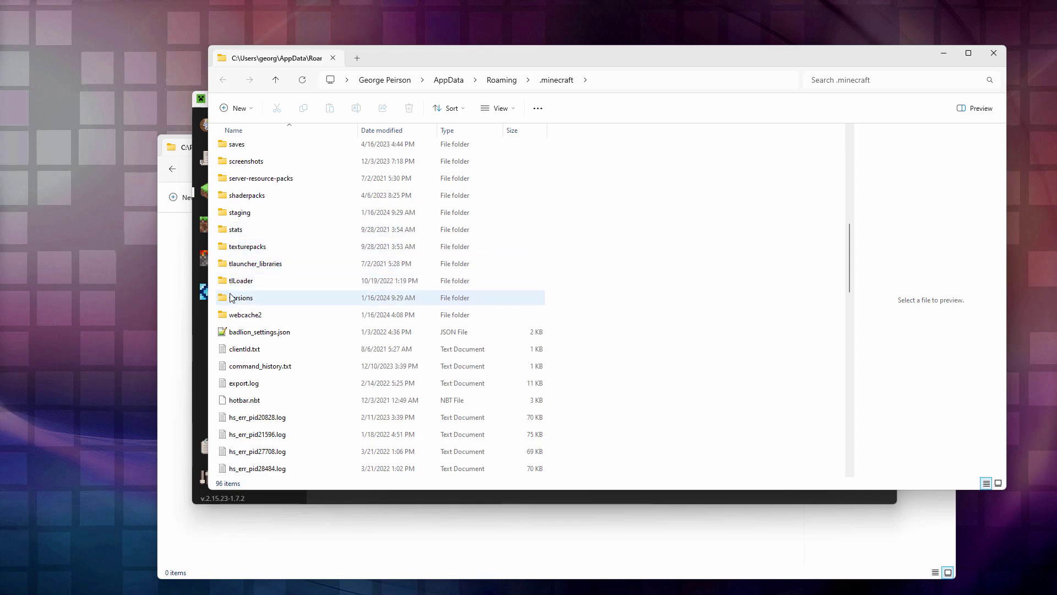
double_click(219, 299)
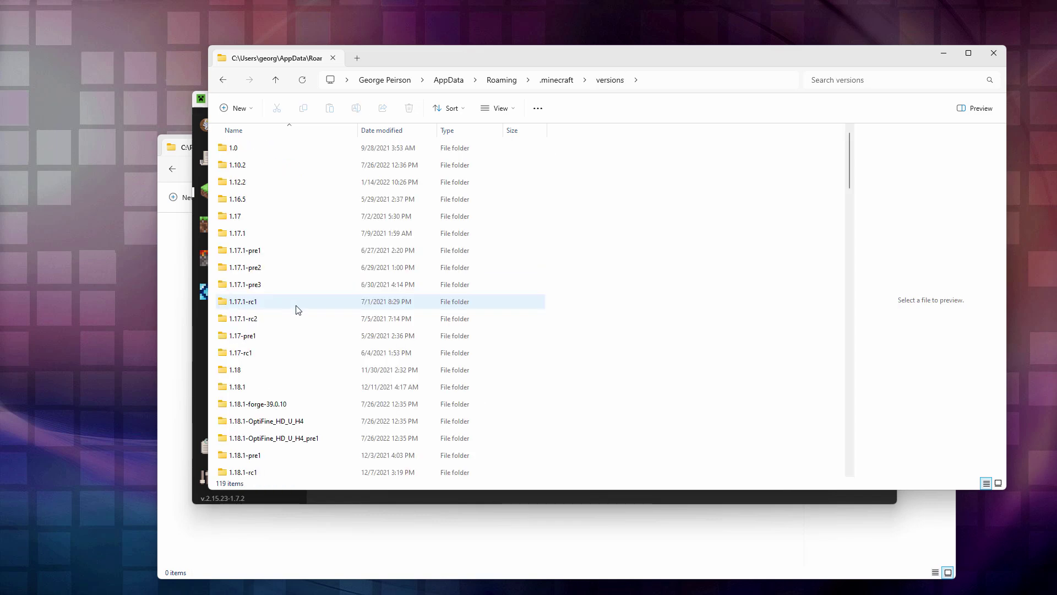
scroll(286, 297, down, 8)
scroll(274, 282, down, 15)
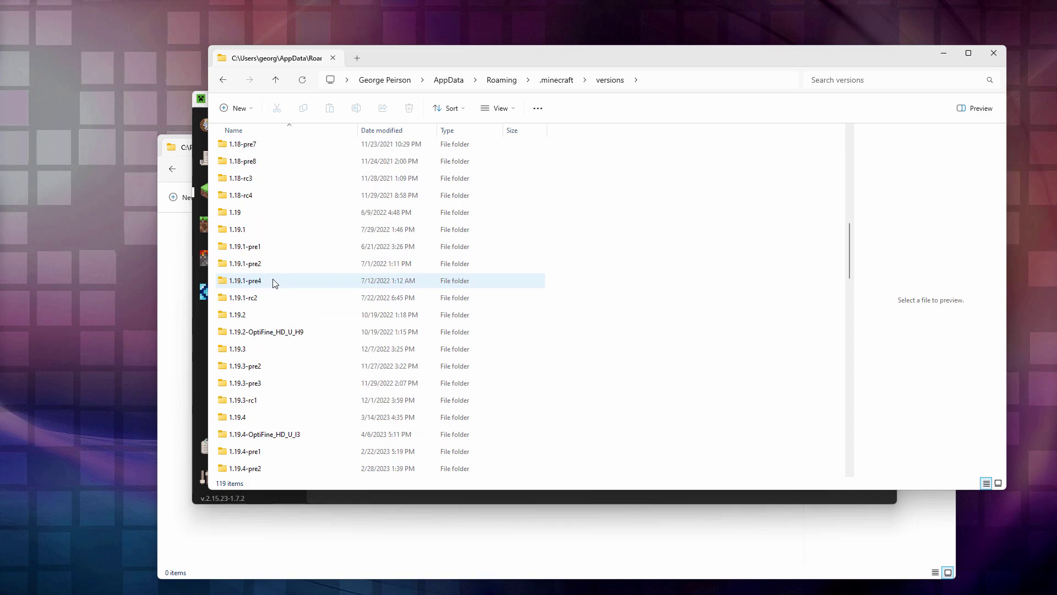
scroll(274, 282, down, 2)
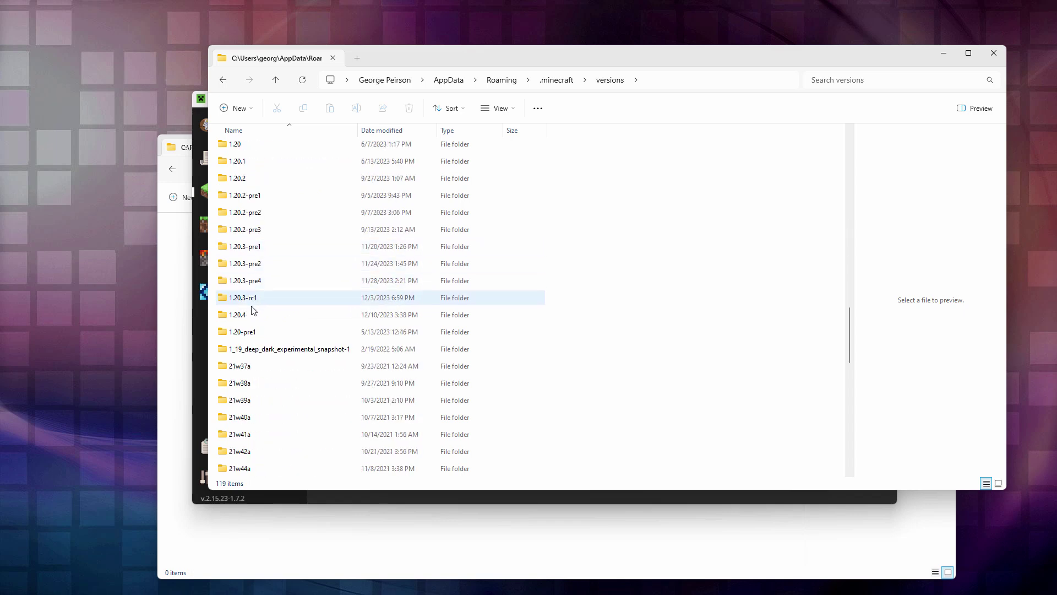
double_click(236, 316)
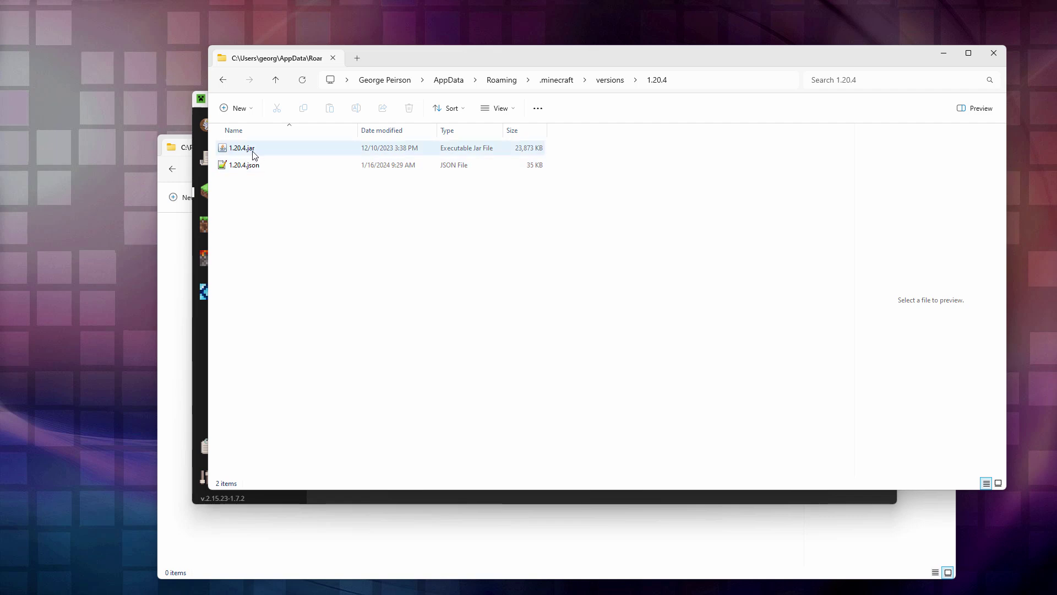
Check in the folder's display options whether file name extensions are shown.
click(513, 112)
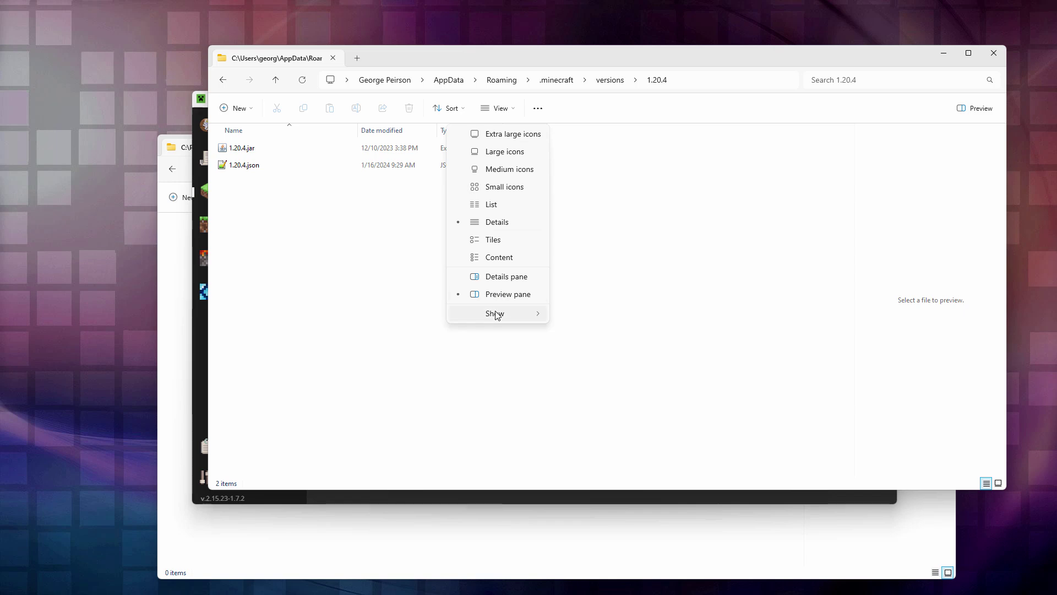
mouse_move(499, 314)
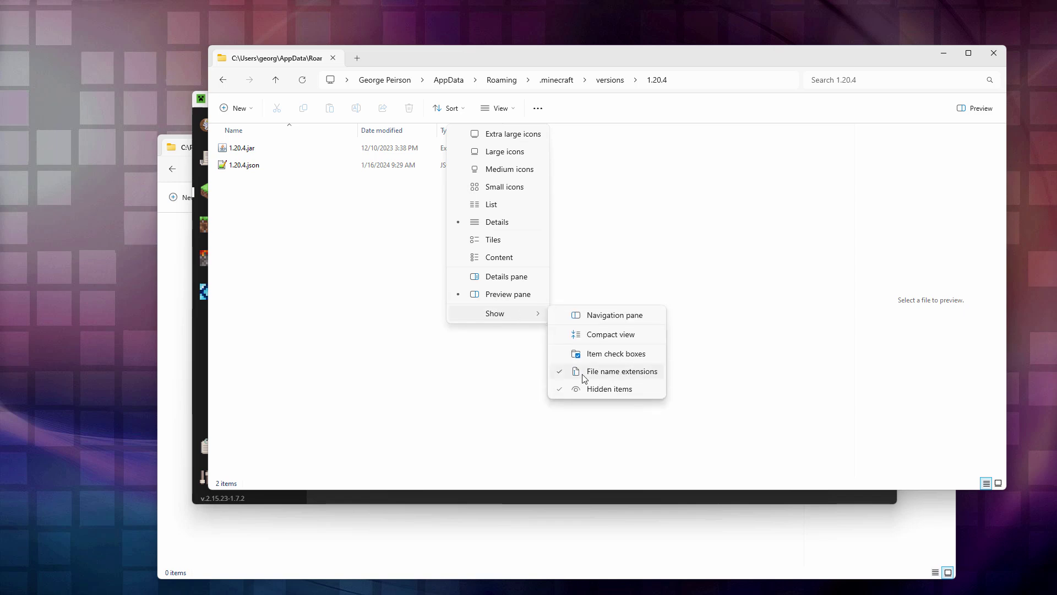
click(633, 181)
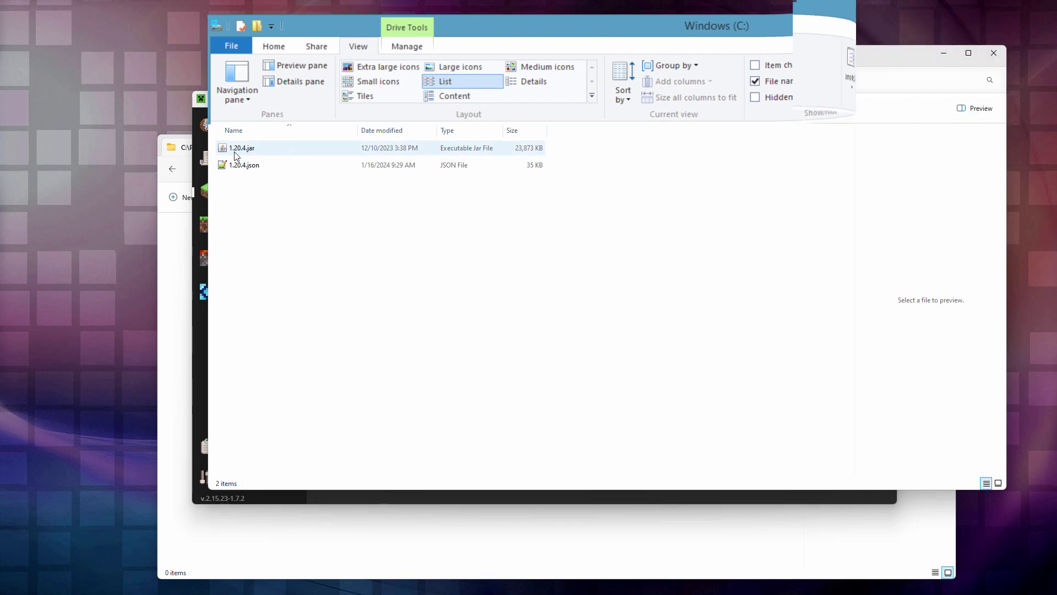
Copy 1.20.4.jar into the C:\Pack folder and close the version folder's window.
key(alt+Tab)
drag(364, 158, 156, 262)
click(404, 68)
click(262, 150)
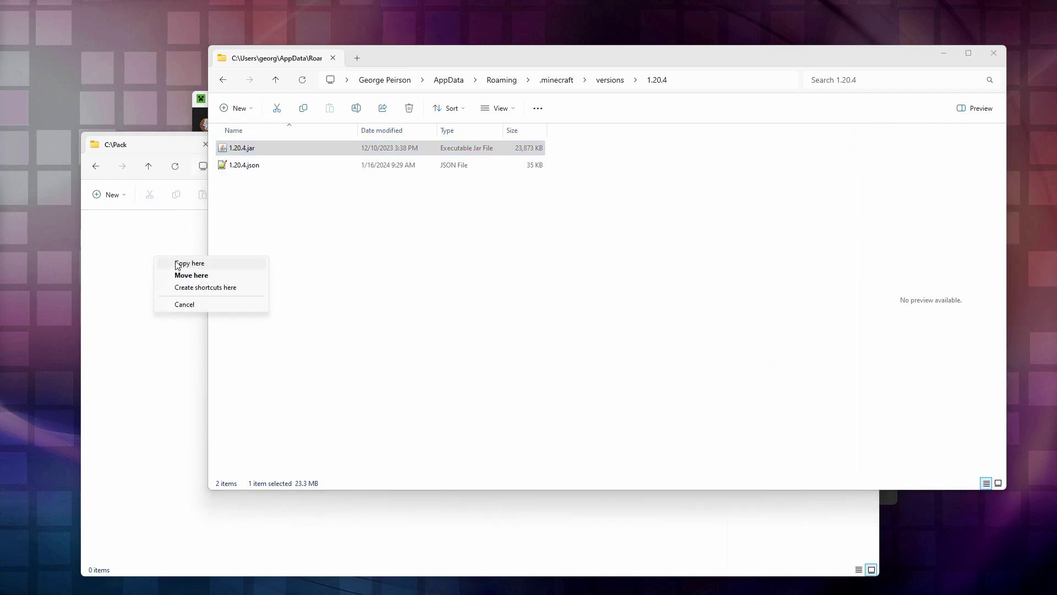
click(178, 264)
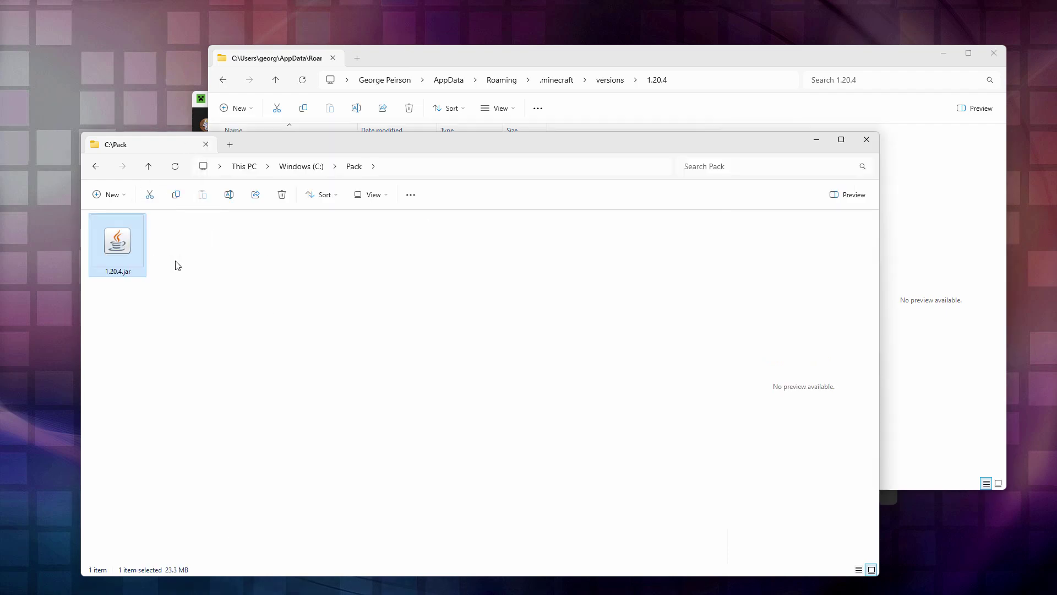
click(995, 54)
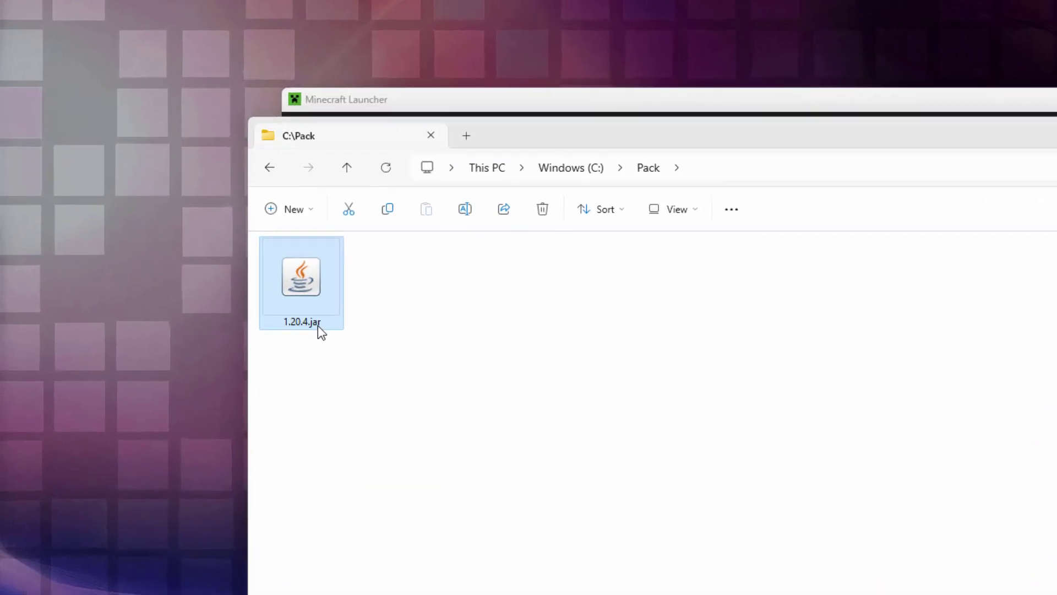
Rename the copied 1.20.4.jar in the Pack folder as 1.20.4.zip.
click(114, 273)
click(332, 352)
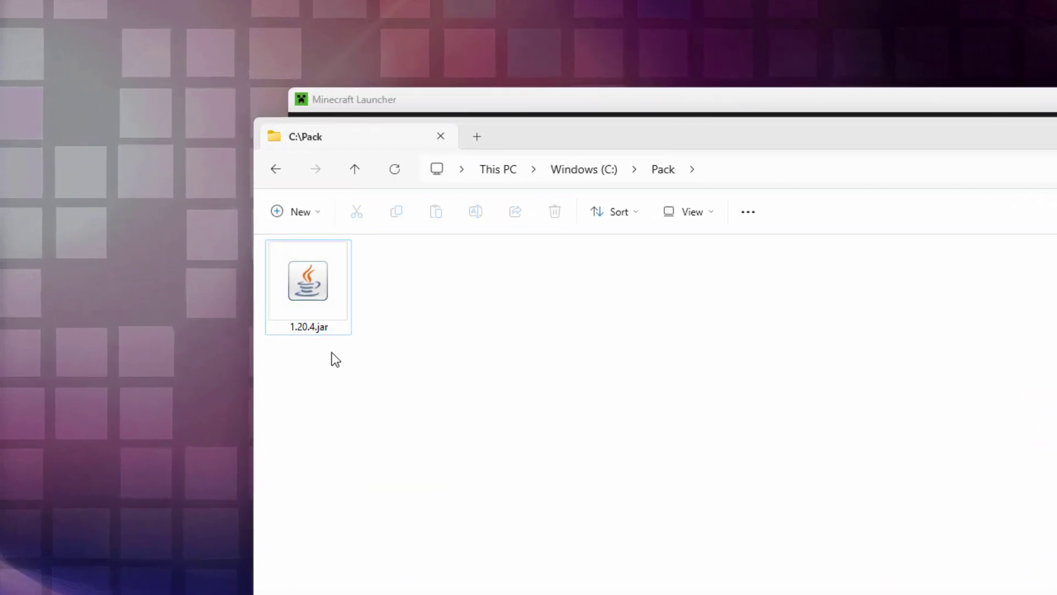
click(313, 329)
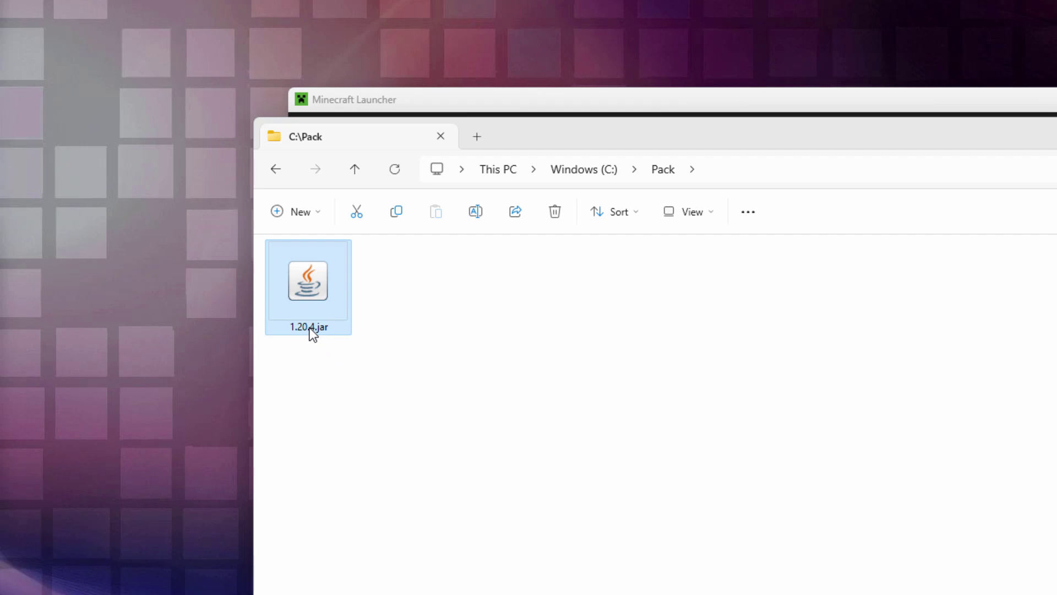
click(309, 327)
click(332, 327)
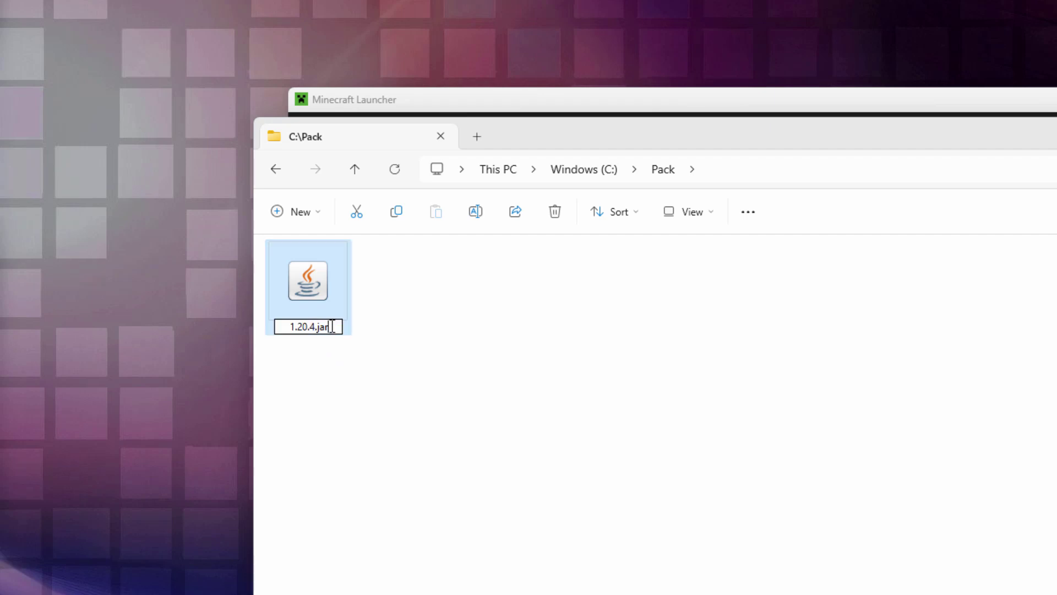
key(BackSpace)
key(BackSpace)
key(BackSpace)
text(zip)
key(Return)
click(869, 413)
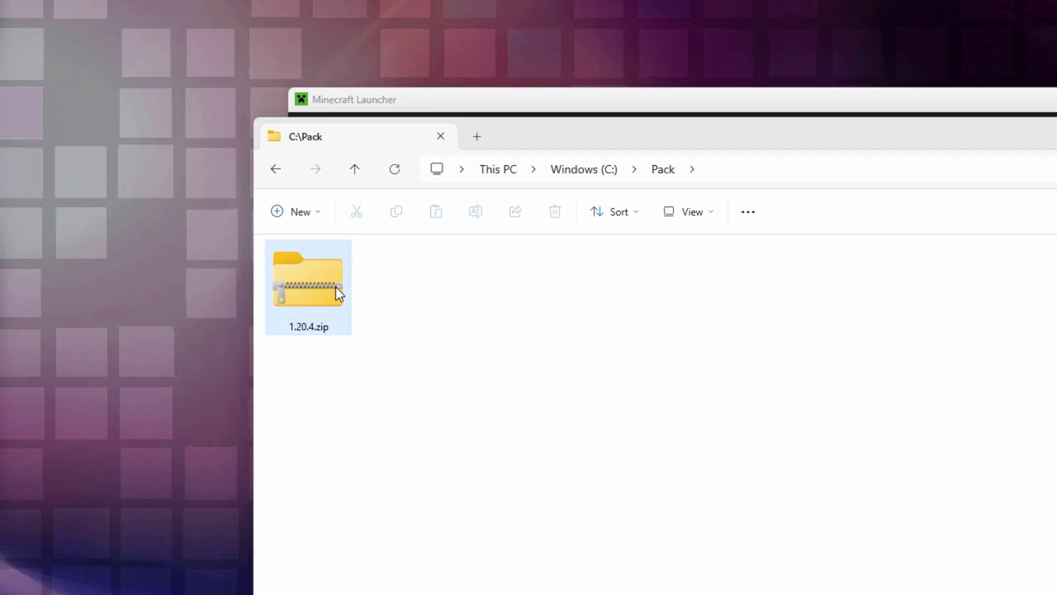
Open the 1.20.4.zip archive in a new window placed beside the Pack folder.
right_click(305, 294)
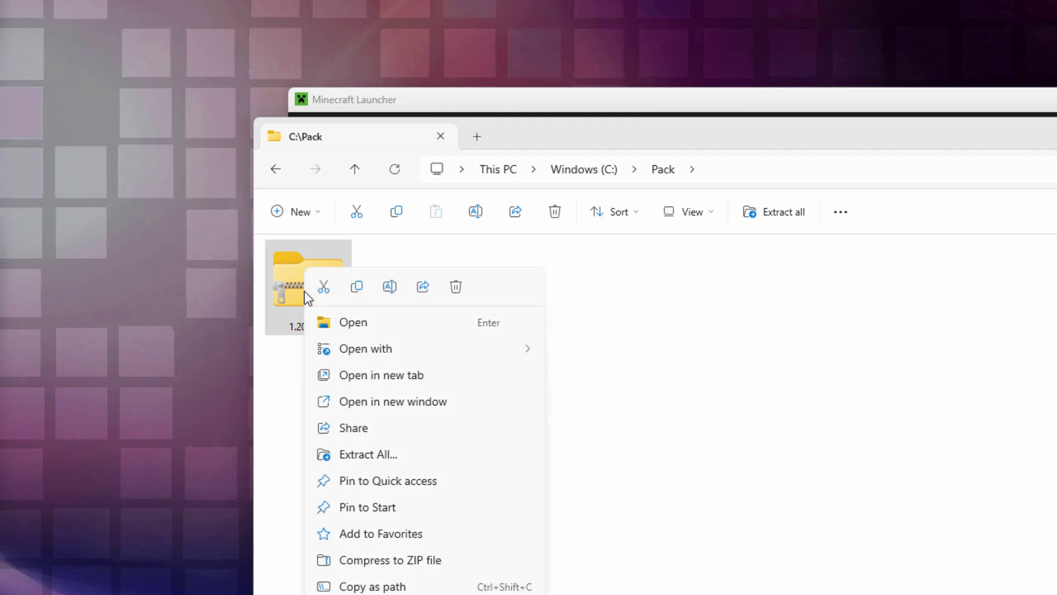
click(457, 401)
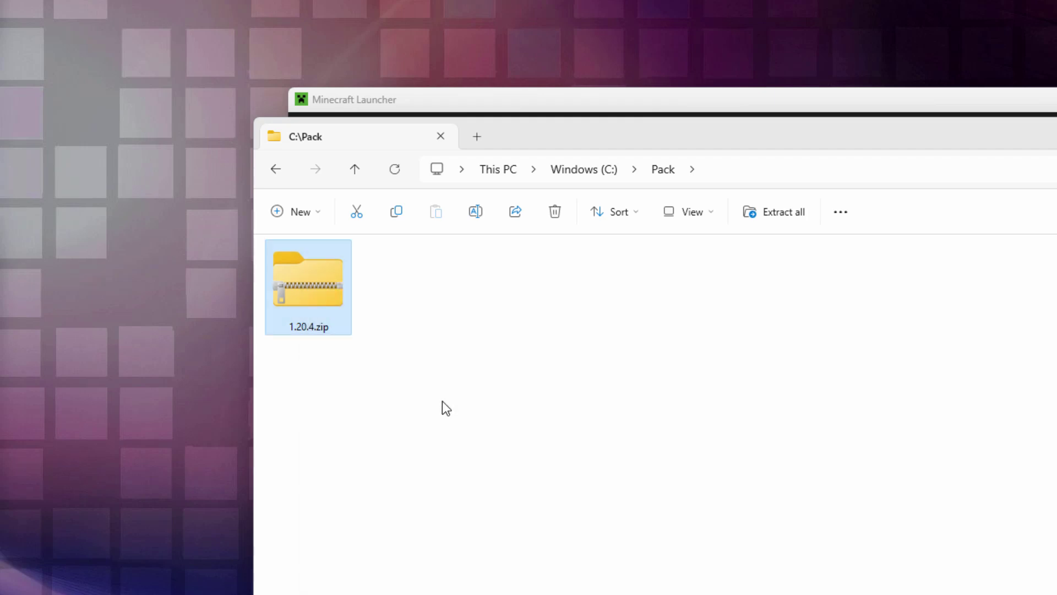
drag(599, 47, 708, 57)
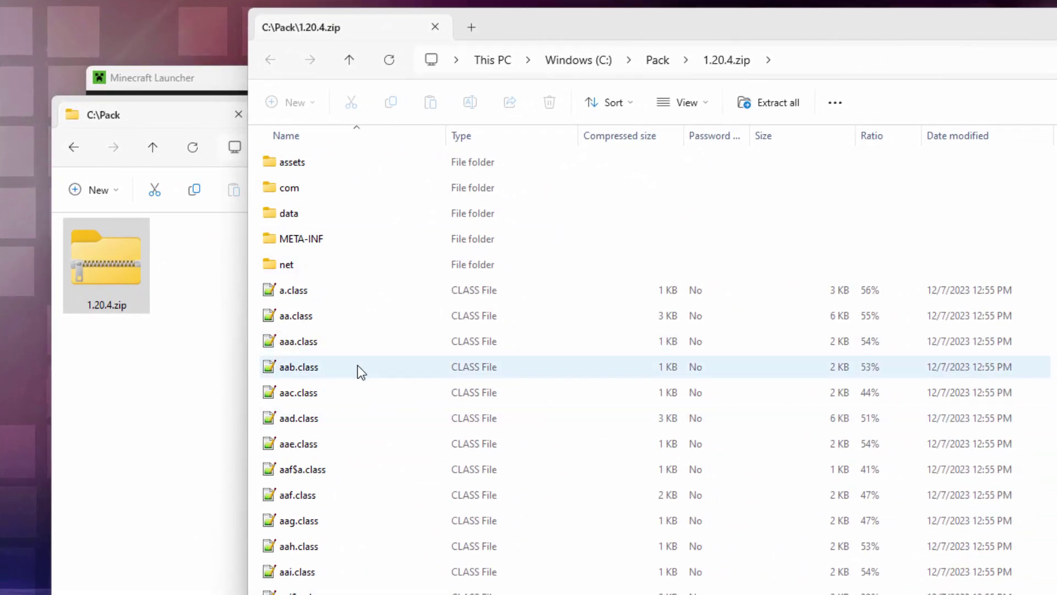
Find pack.png at the root of the 1.20.4.zip archive and copy it into the Pack folder.
scroll(335, 392, down, 6)
scroll(340, 392, down, 20)
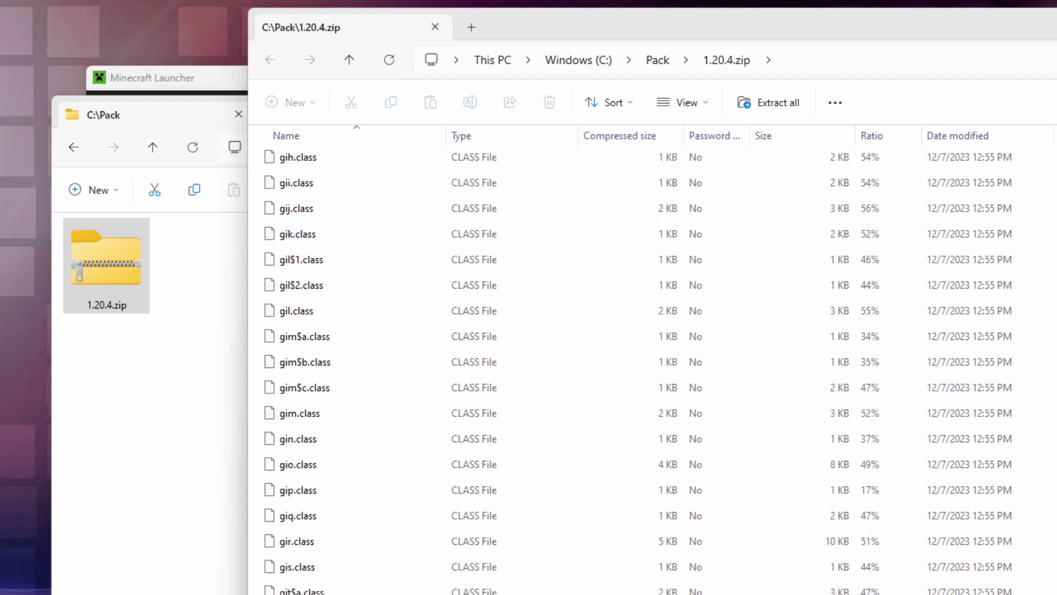
scroll(564, 440, up, 20)
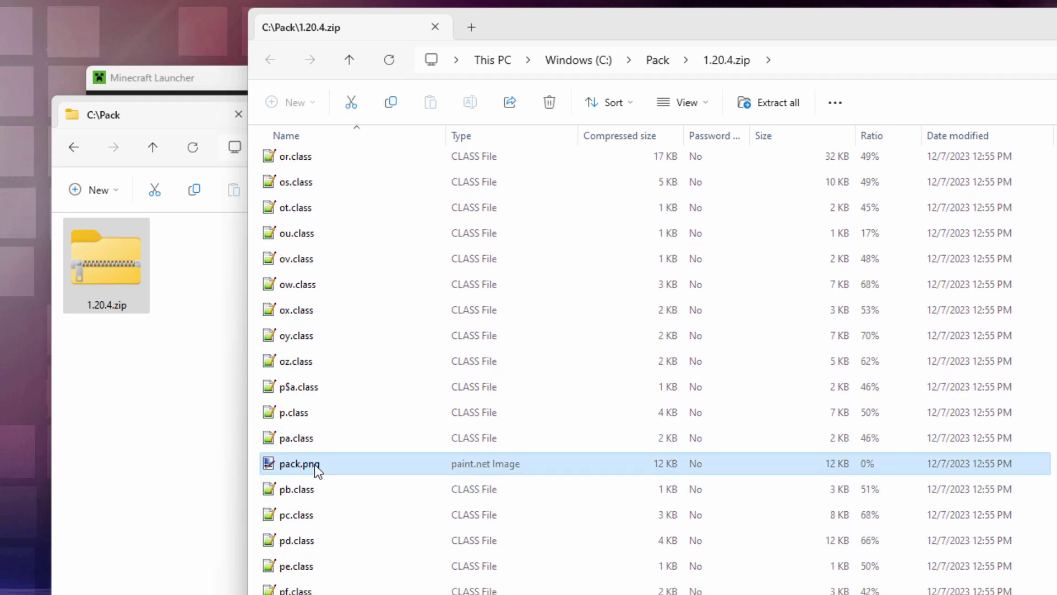
drag(315, 464, 186, 452)
click(224, 467)
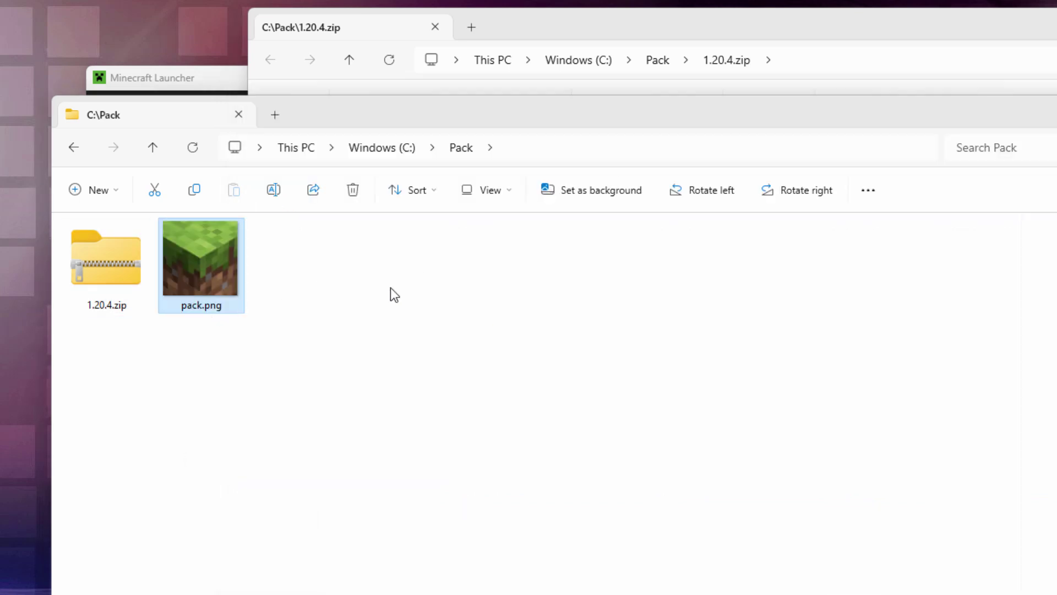
Go to the assets\minecraft\textures\gui\sprites folder inside the 1.20.4.zip archive.
click(639, 38)
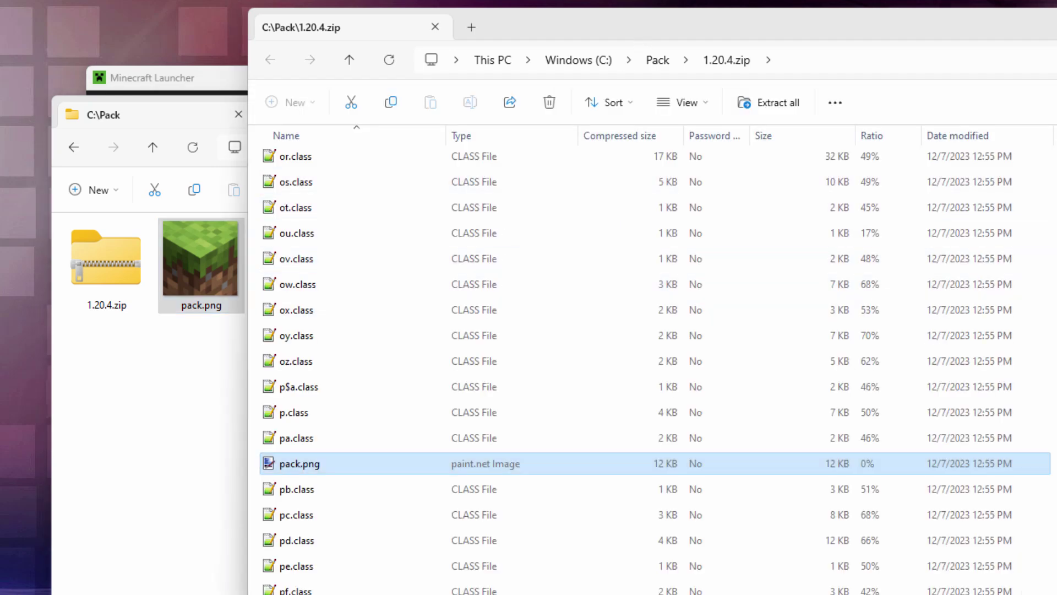
scroll(319, 163, up, 20)
double_click(286, 162)
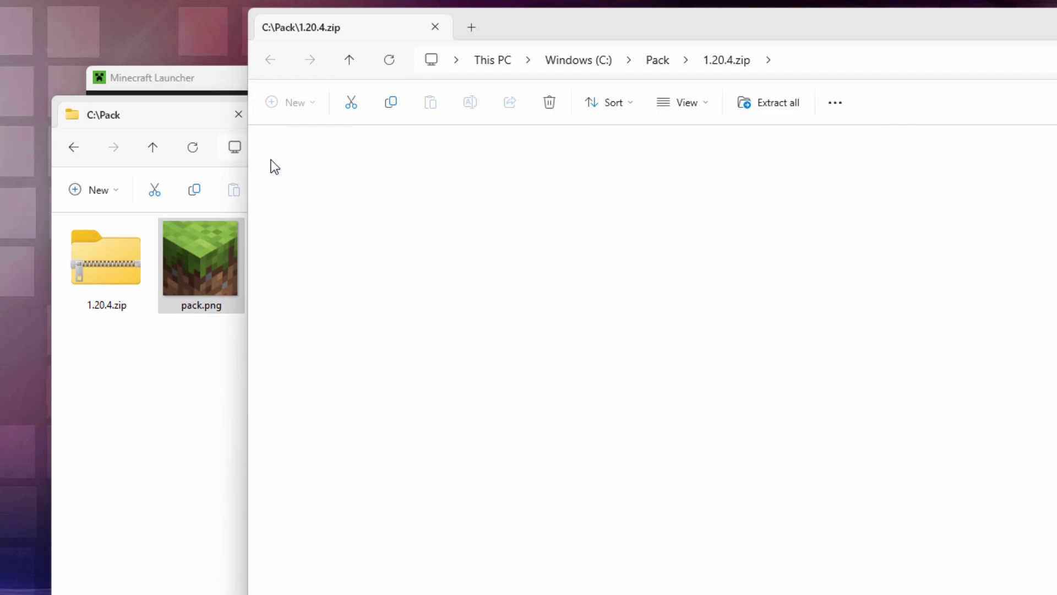
double_click(269, 164)
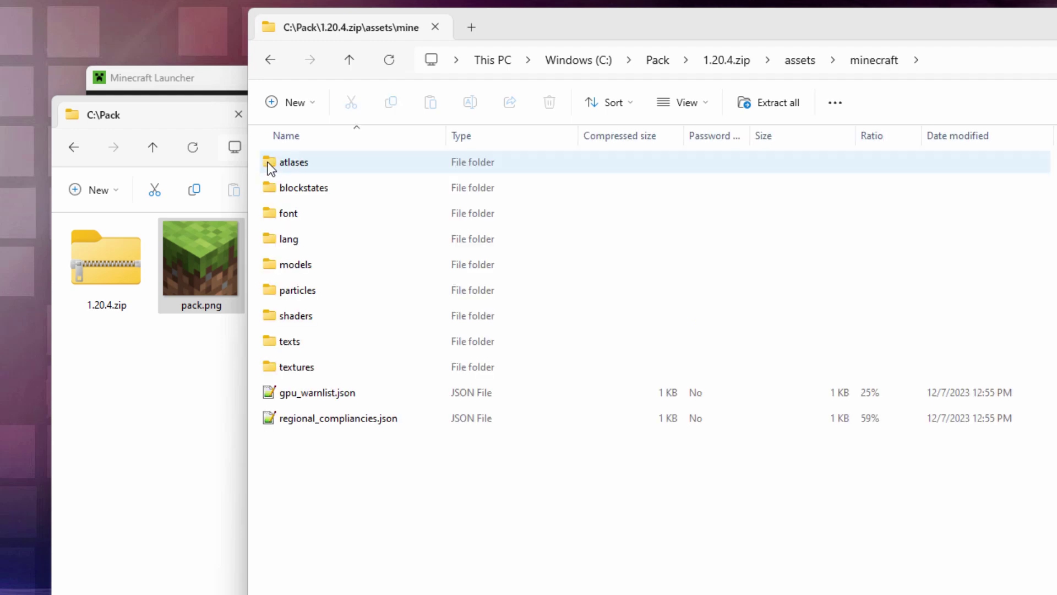
double_click(272, 368)
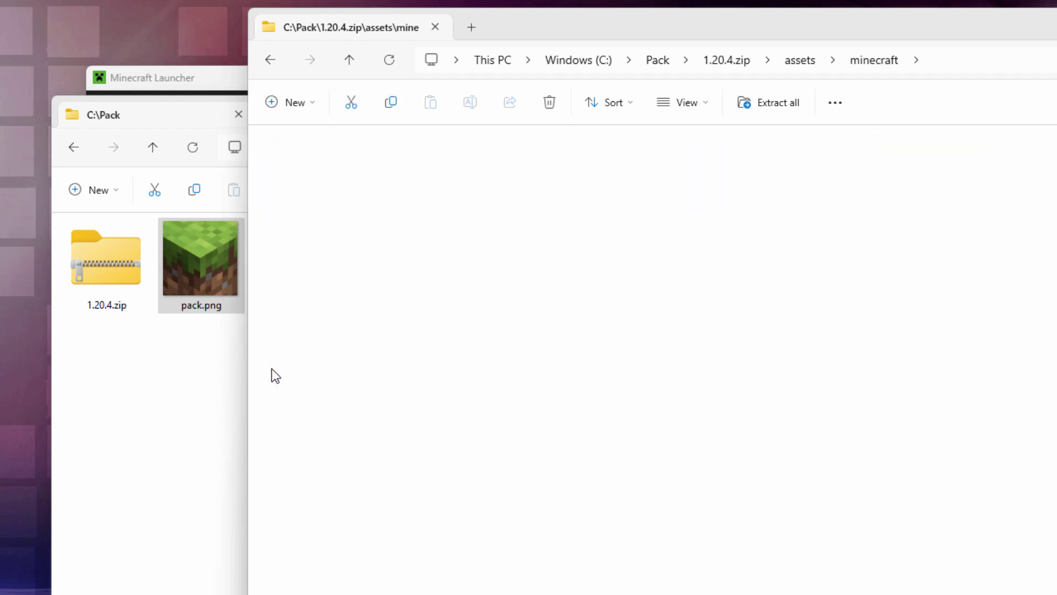
double_click(273, 318)
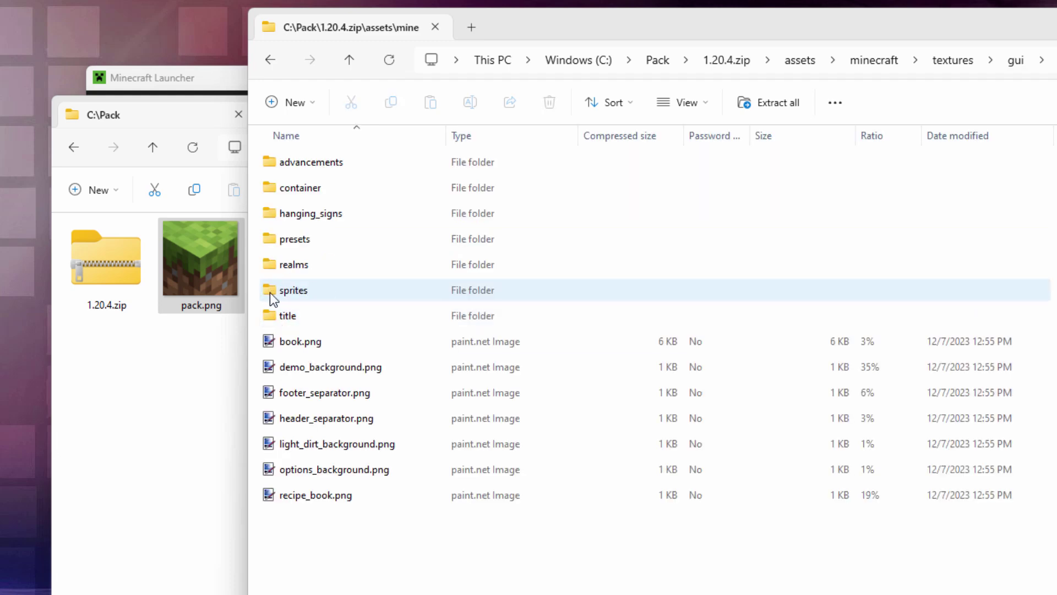
double_click(269, 292)
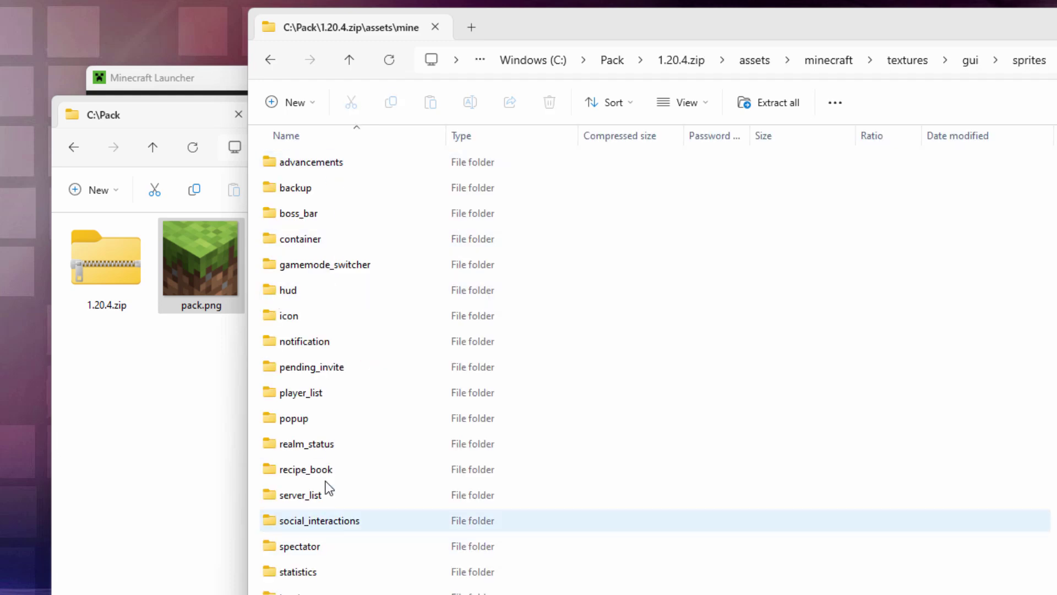
Copy the three button PNGs and their .mcmeta files from the archive's sprites\widget folder into the C:\Pack folder.
scroll(329, 418, down, 1)
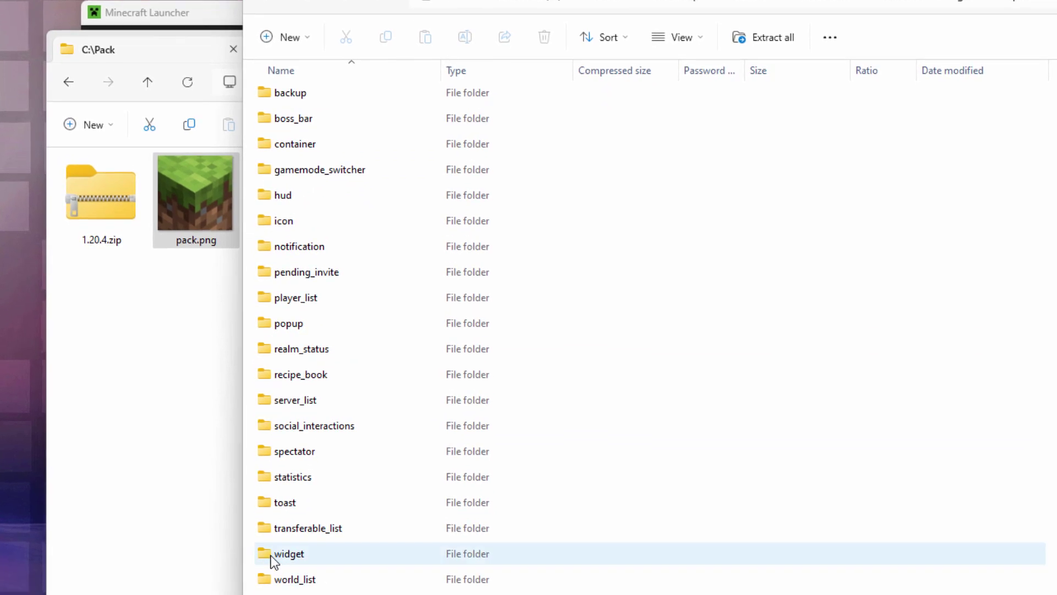
double_click(274, 554)
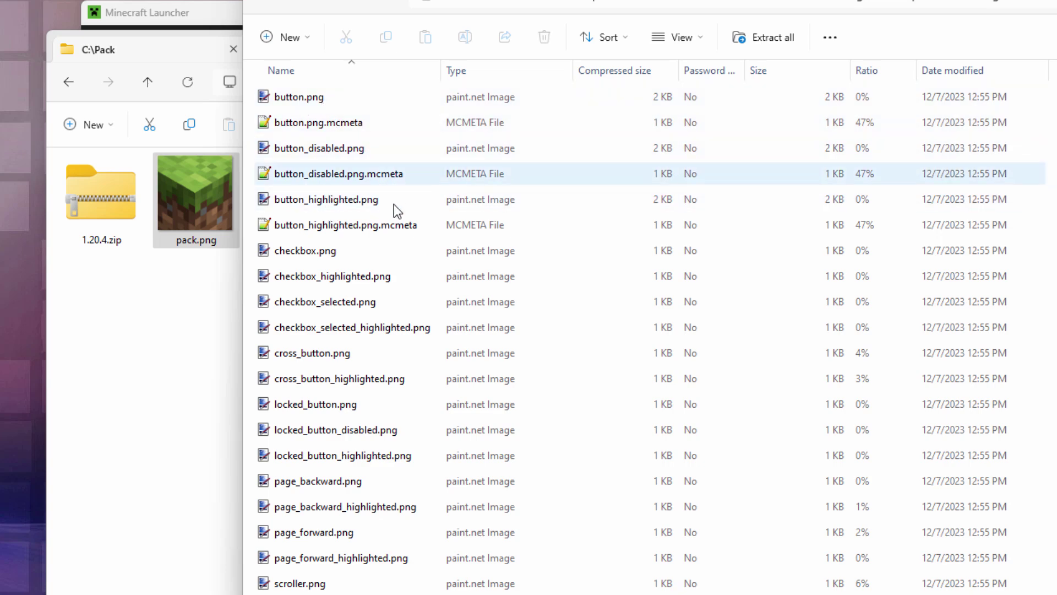
click(278, 101)
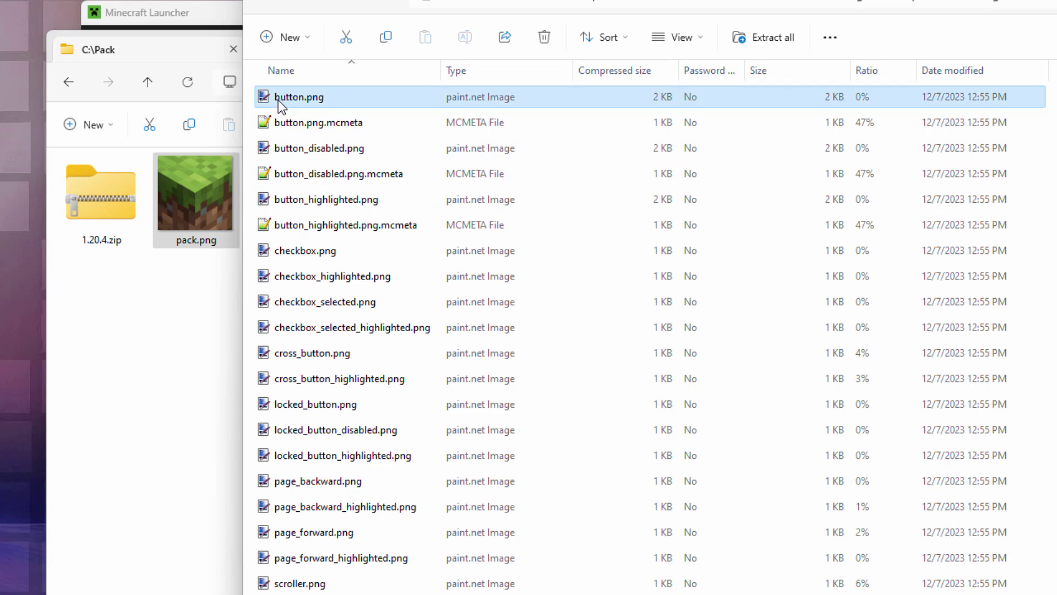
drag(383, 230, 319, 105)
drag(341, 215, 164, 338)
click(182, 347)
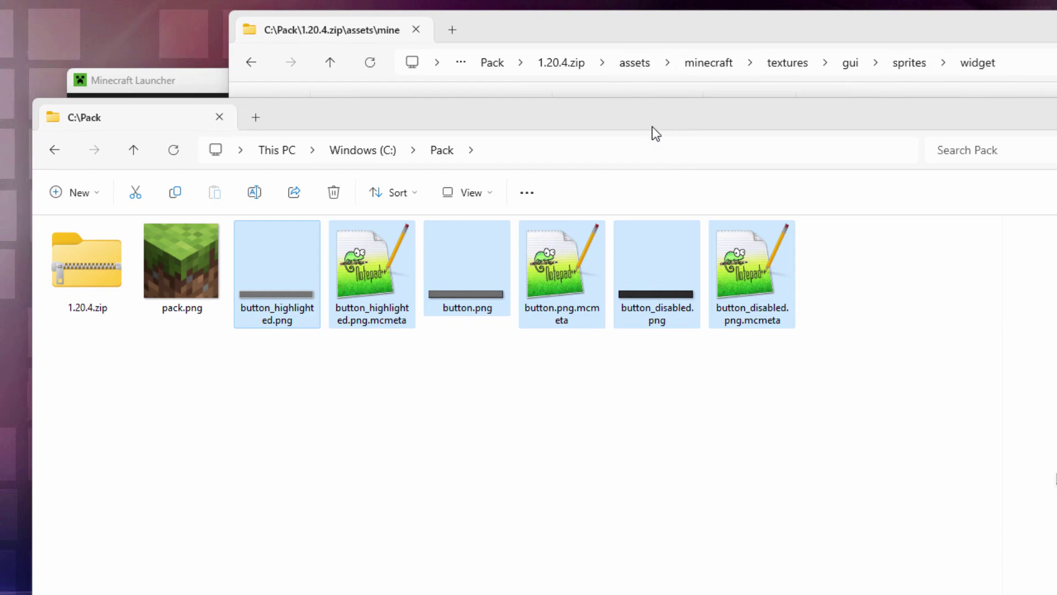
Create a folder named assets in C:\Pack and open it.
mouse_move(652, 127)
mouse_down()
mouse_move(647, 365)
mouse_move(648, 119)
mouse_up()
click(94, 185)
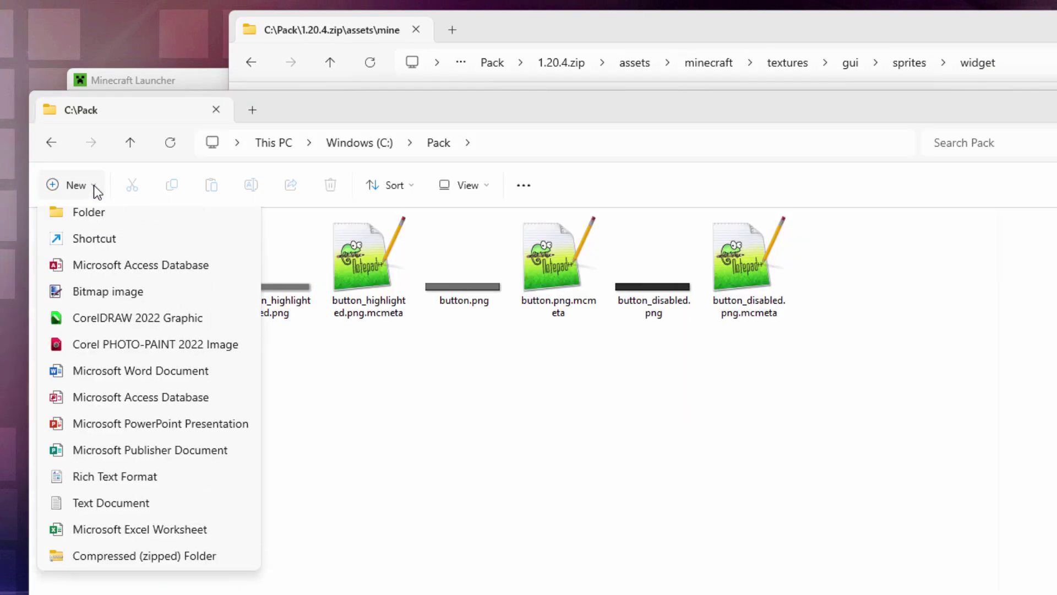
click(95, 212)
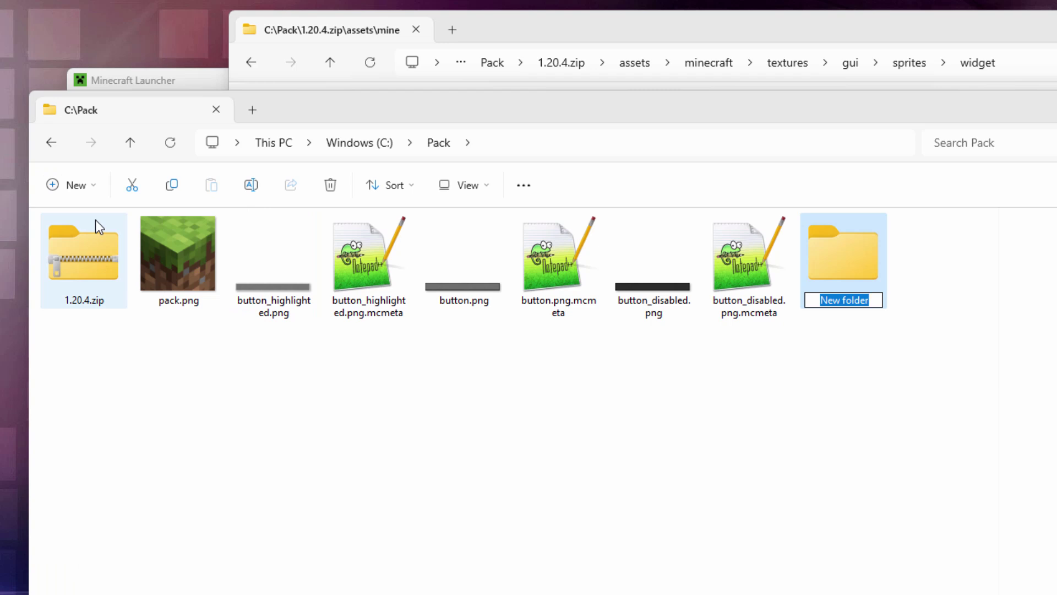
text(assets)
key(Return)
double_click(836, 267)
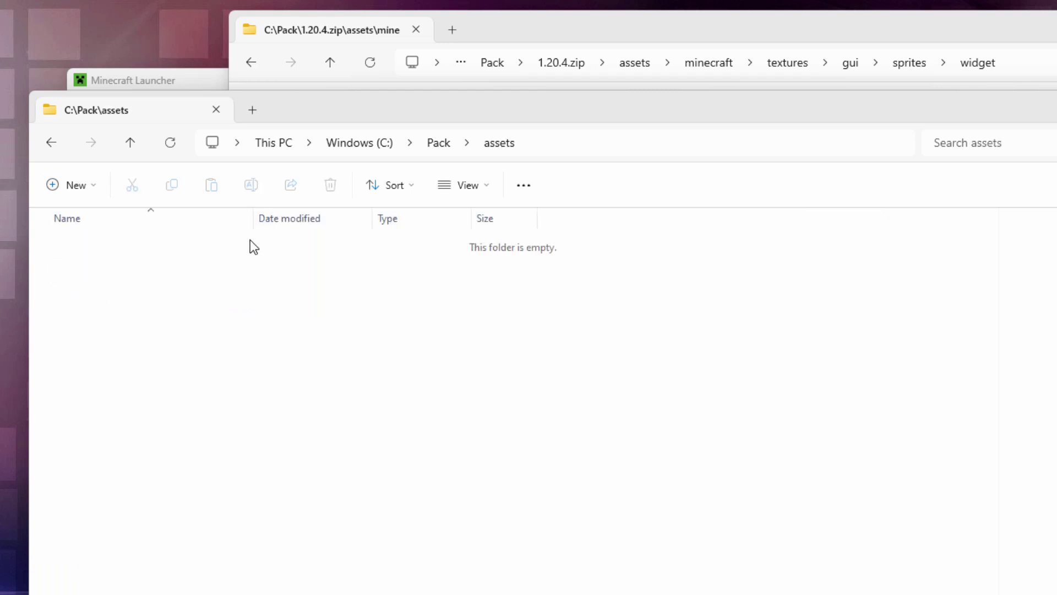
Create a folder named minecraft inside the Pack's assets folder and open it.
click(94, 185)
click(97, 212)
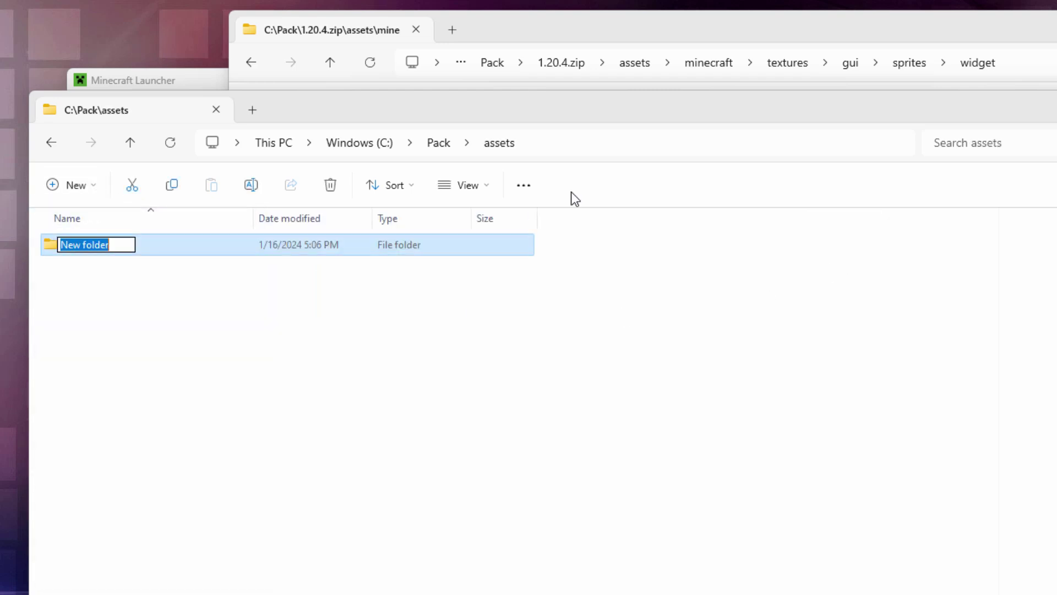
text(minecraft)
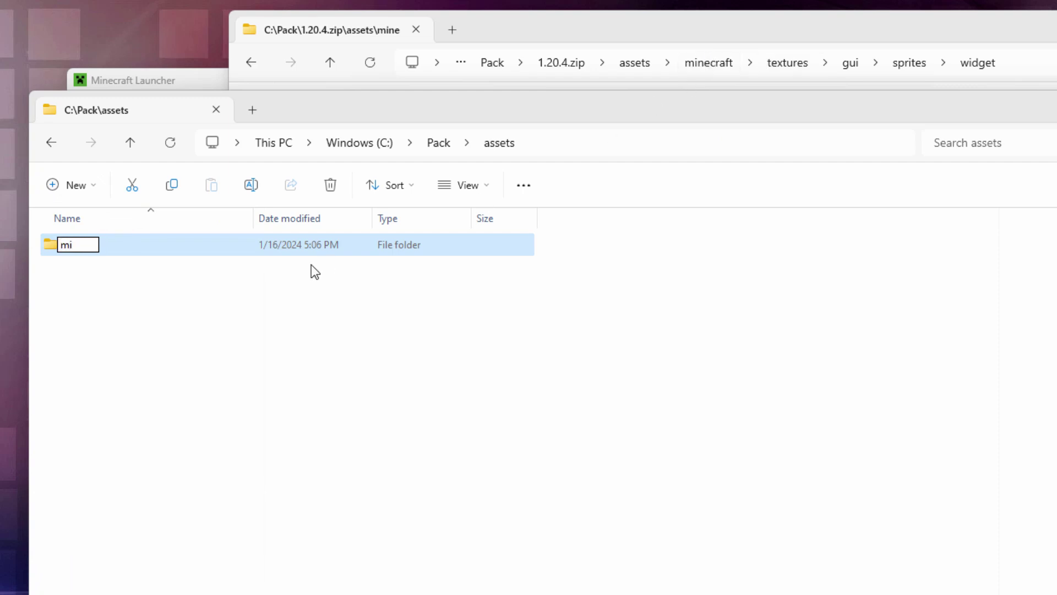
key(Return)
double_click(52, 248)
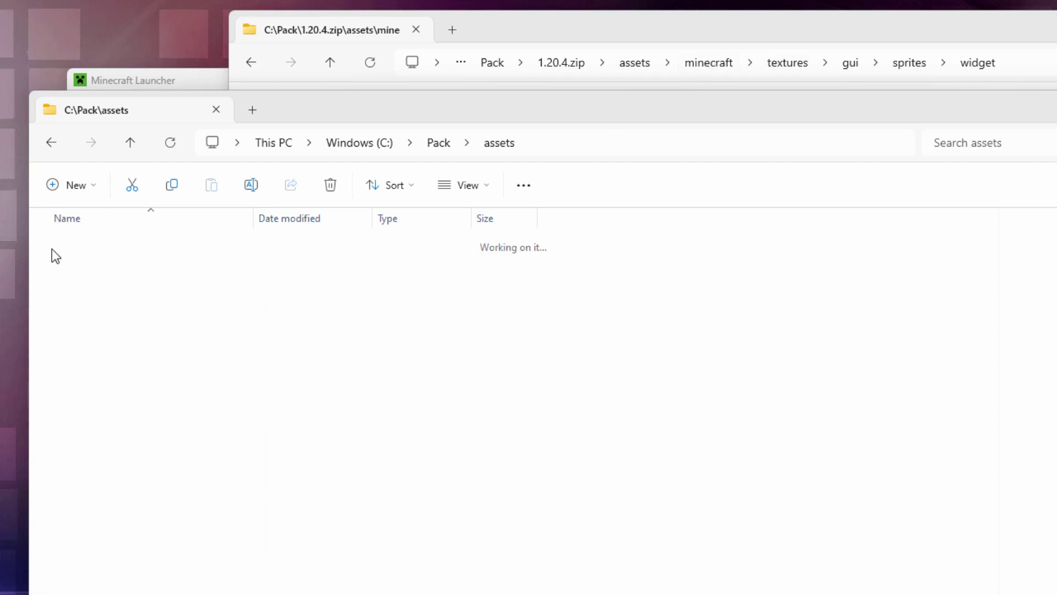
Create a folder named textures inside assets\minecraft and open it.
click(91, 186)
click(92, 225)
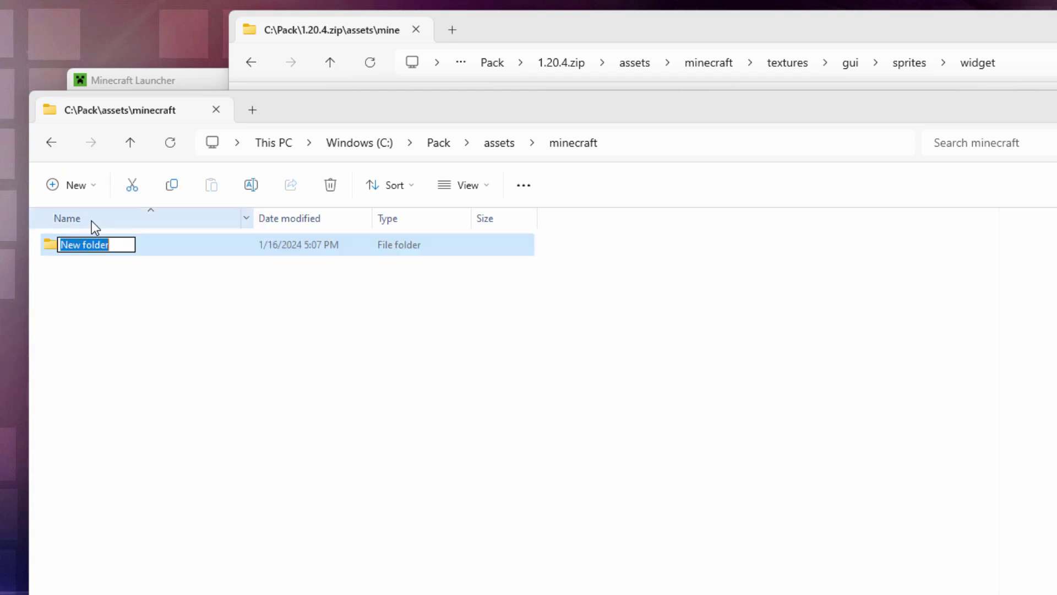
text(textures)
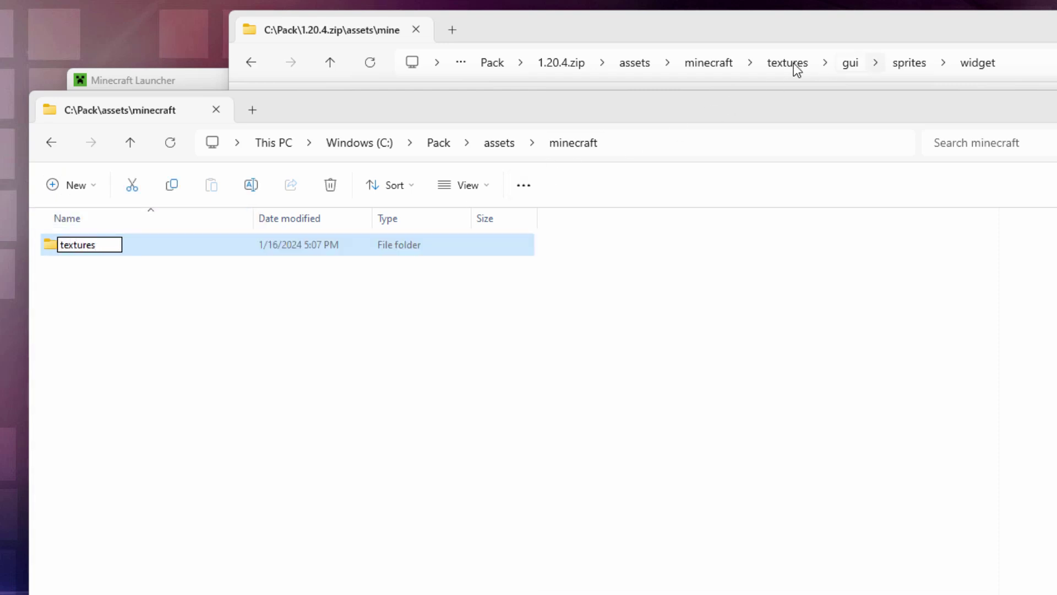
key(Return)
double_click(57, 246)
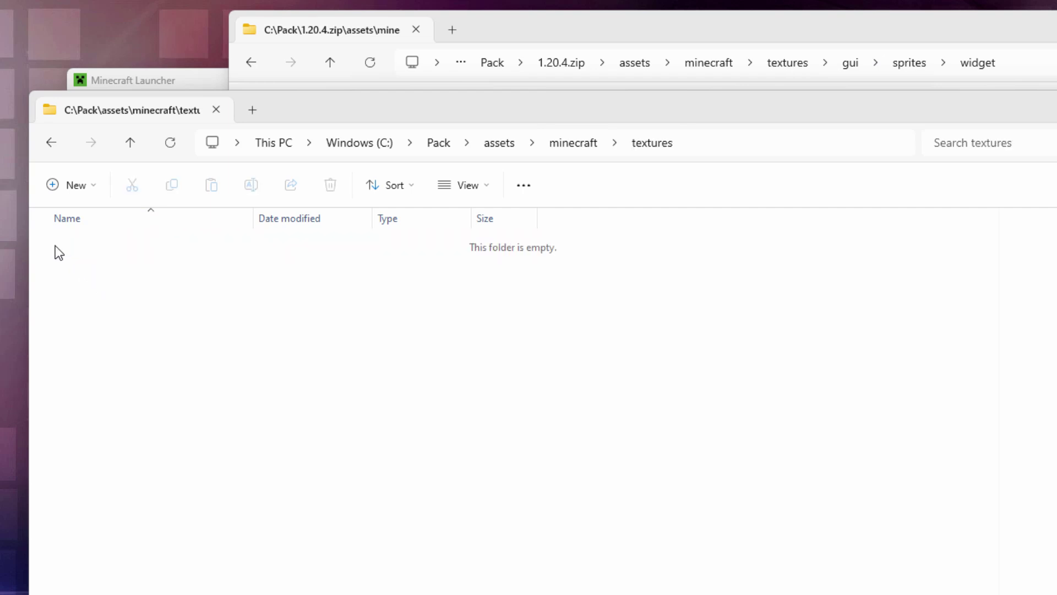
Create a folder named gui inside the Pack's textures folder and open it.
click(77, 186)
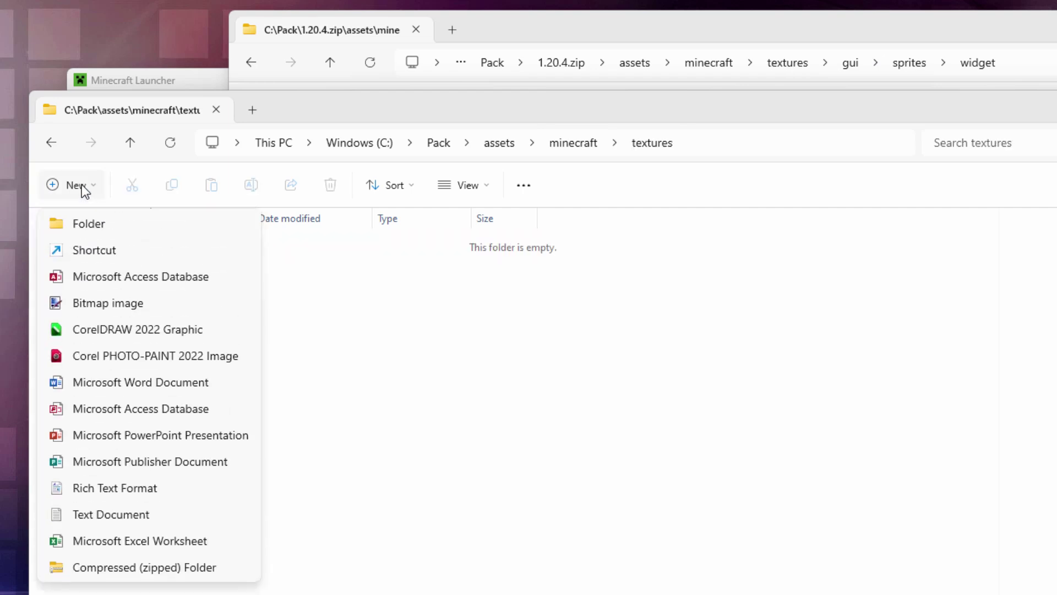
click(80, 224)
text(gui)
key(Return)
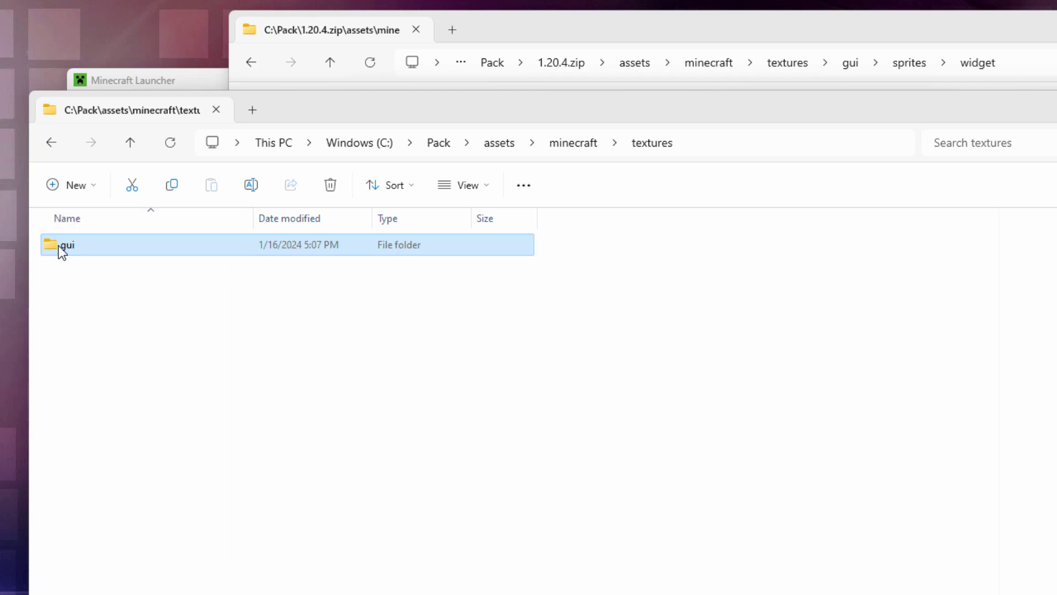
double_click(59, 246)
Create a folder named sprites inside textures\gui and open it.
click(77, 185)
click(84, 222)
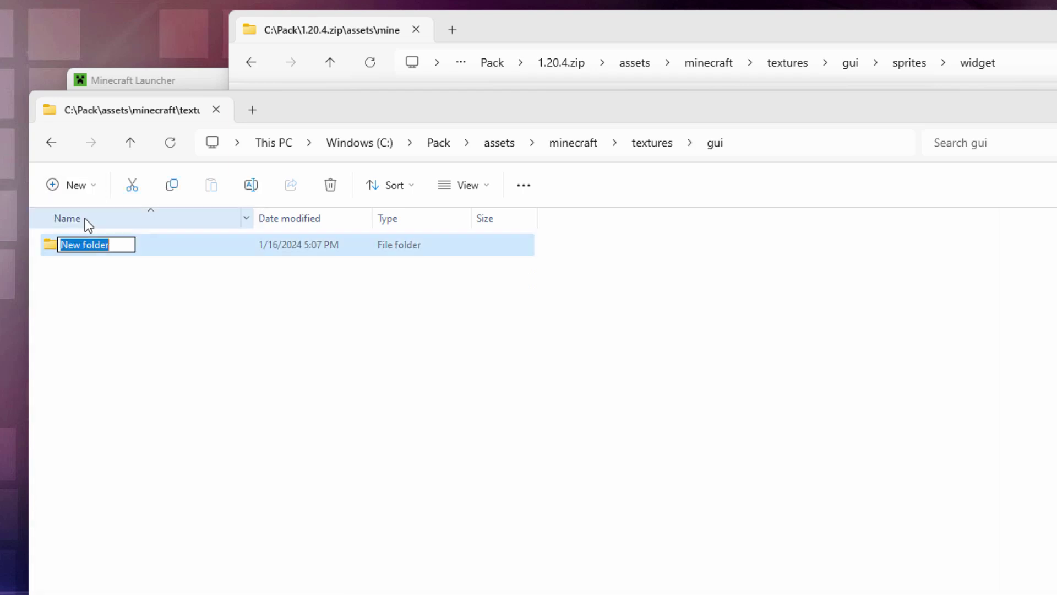
text(s)
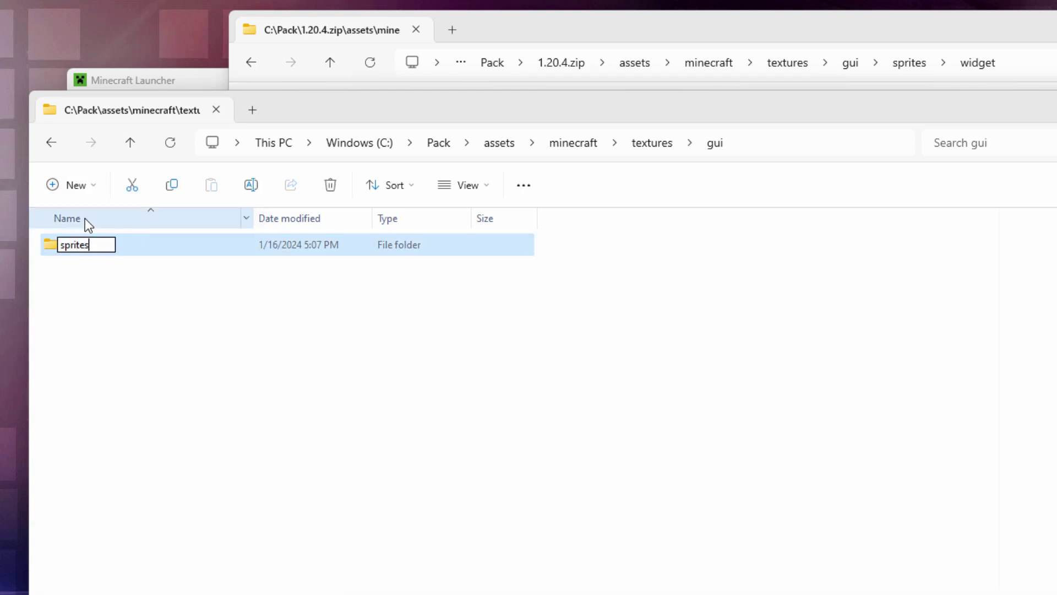
text(prites)
key(Return)
double_click(55, 247)
Create a folder named widget inside the Pack's gui\sprites folder.
click(77, 191)
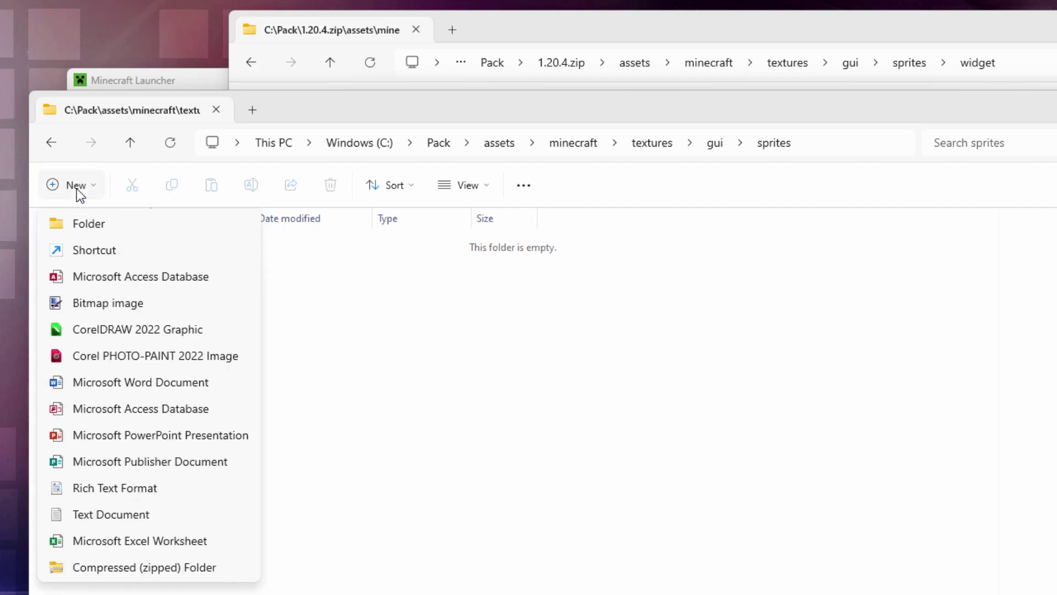
click(78, 216)
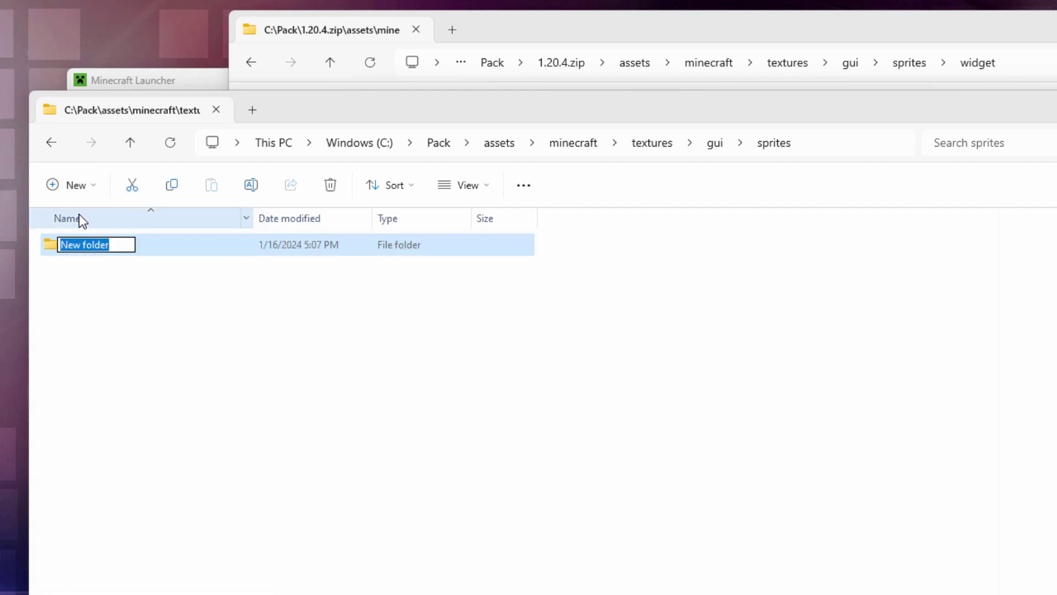
text(widget)
click(93, 300)
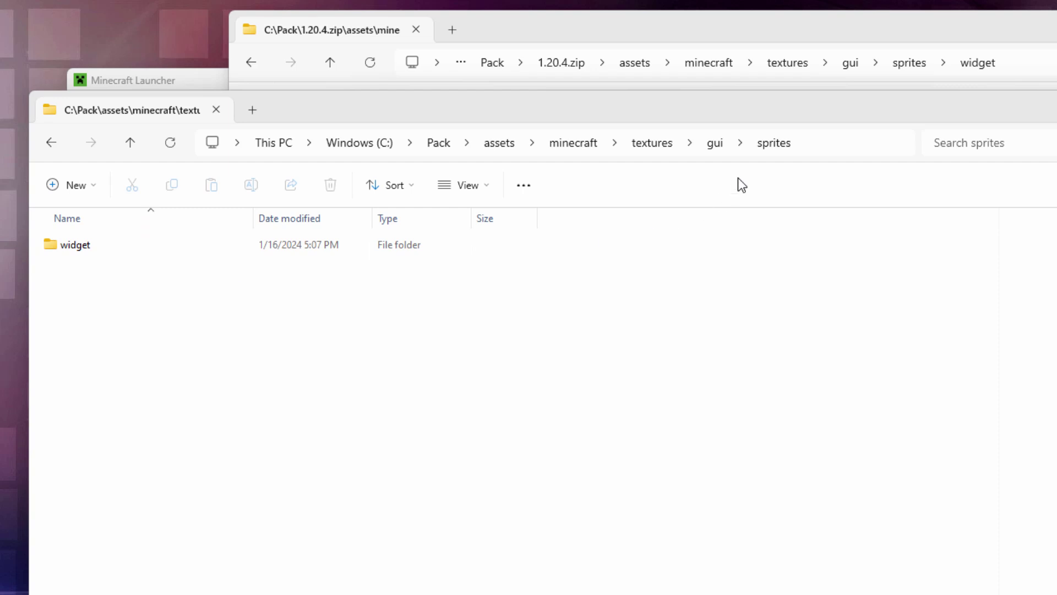
Return to the C:\Pack folder to check its button images and dismiss the 1.20.4.zip archive window.
click(438, 144)
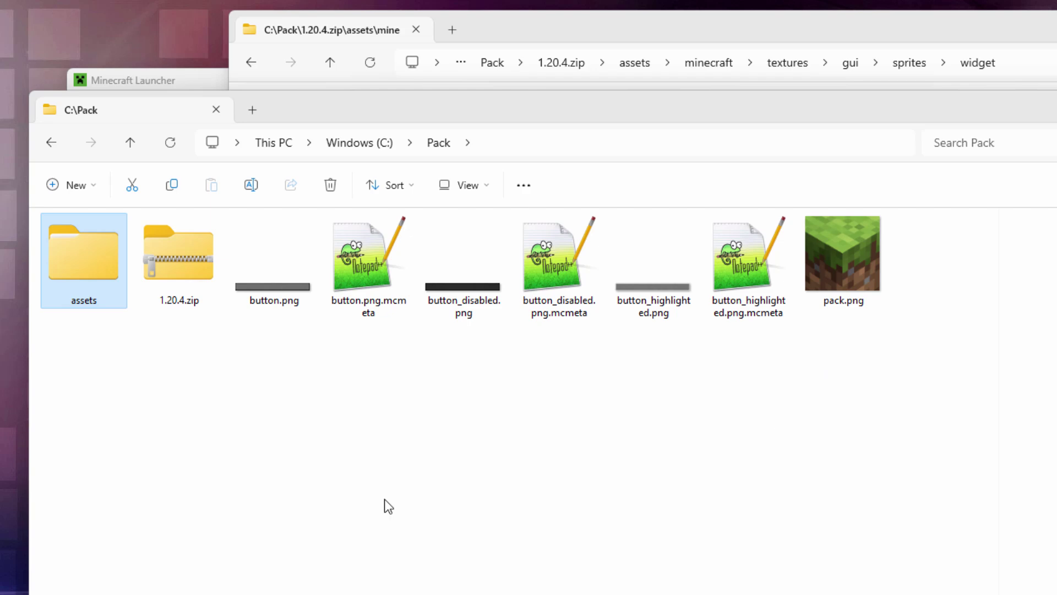
click(290, 304)
click(457, 289)
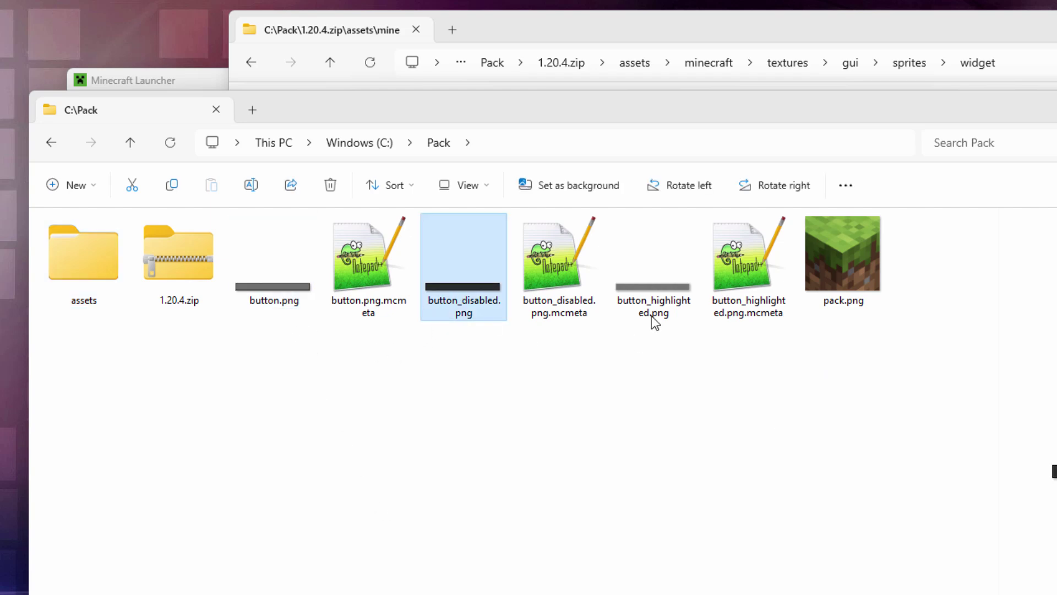
click(654, 318)
drag(655, 25, 466, 10)
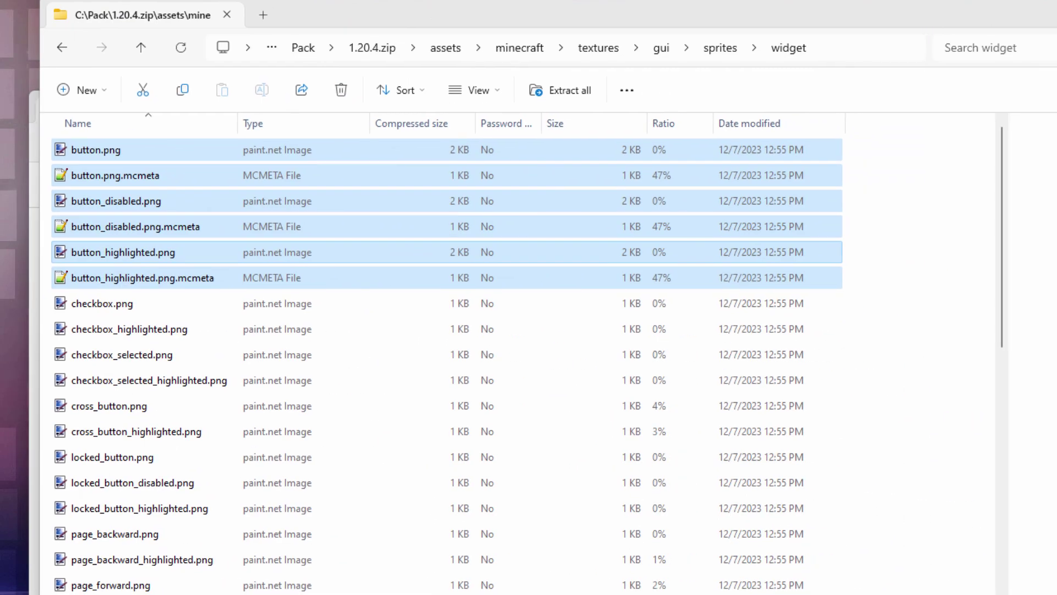
click(1022, 11)
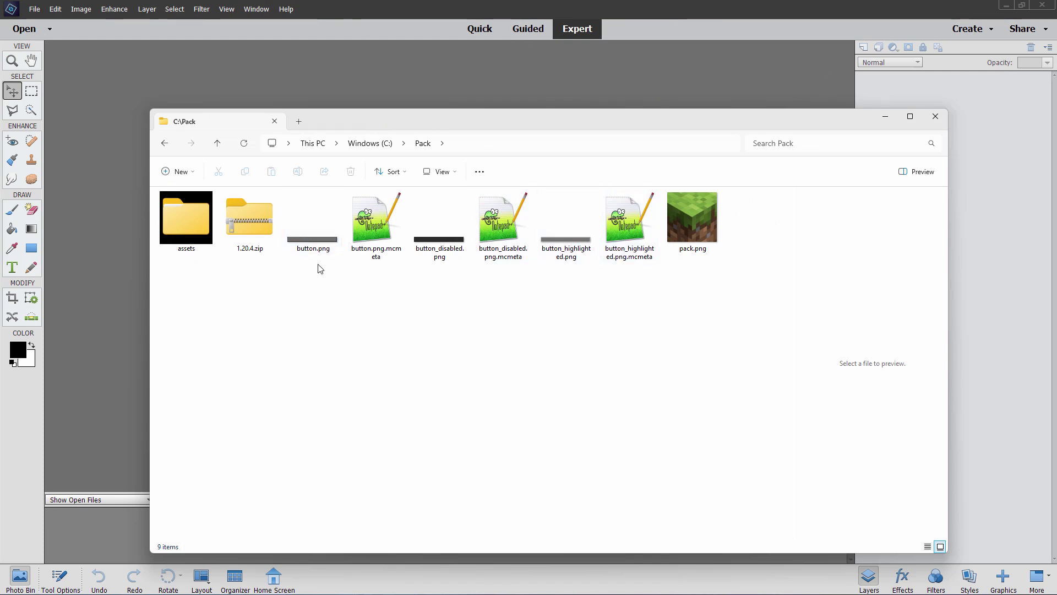
Open button.png, button_disabled.png and button_highlighted.png from the Pack folder together in Photoshop Elements.
click(300, 235)
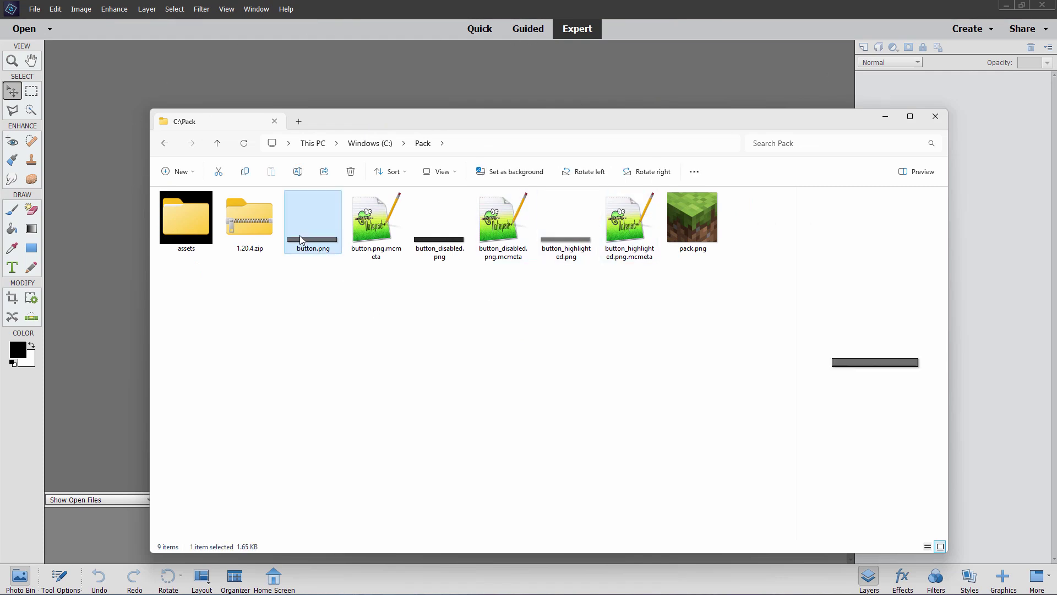
ctrl+click(436, 252)
ctrl+click(577, 239)
drag(577, 239, 98, 159)
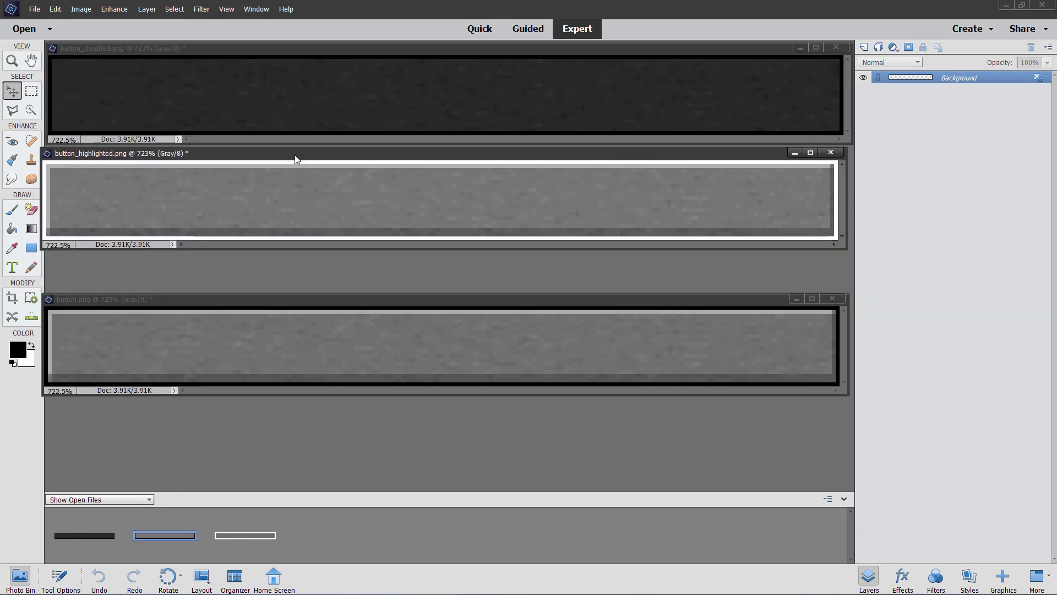
Stack the image windows without overlap in the order button.png, button_highlighted.png, button_disabled.png.
drag(295, 50, 280, 367)
drag(281, 303, 282, 78)
drag(308, 188, 309, 231)
Convert button.png to RGB Color mode.
click(292, 114)
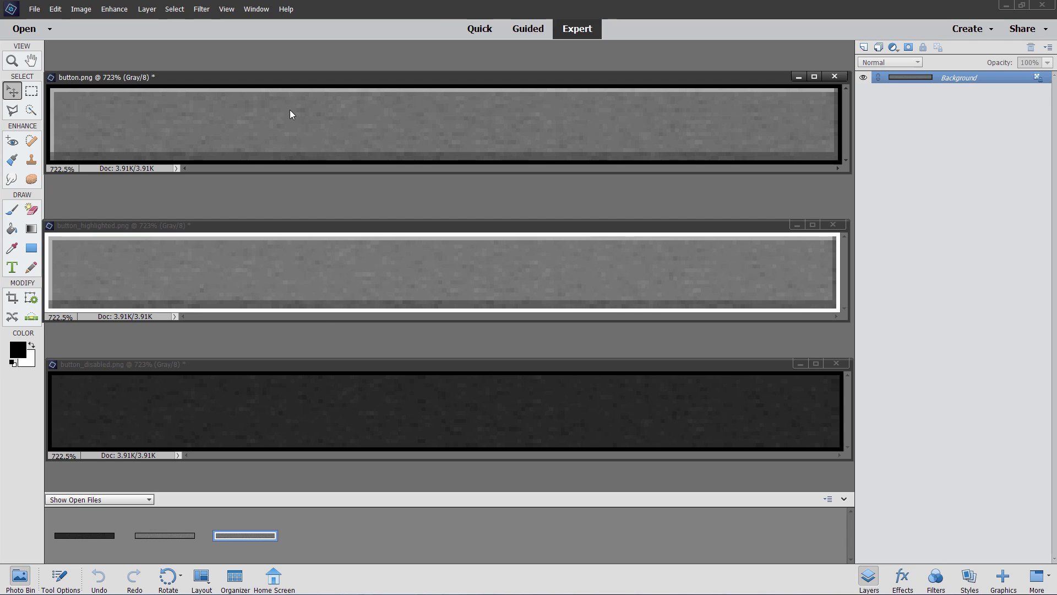
click(81, 9)
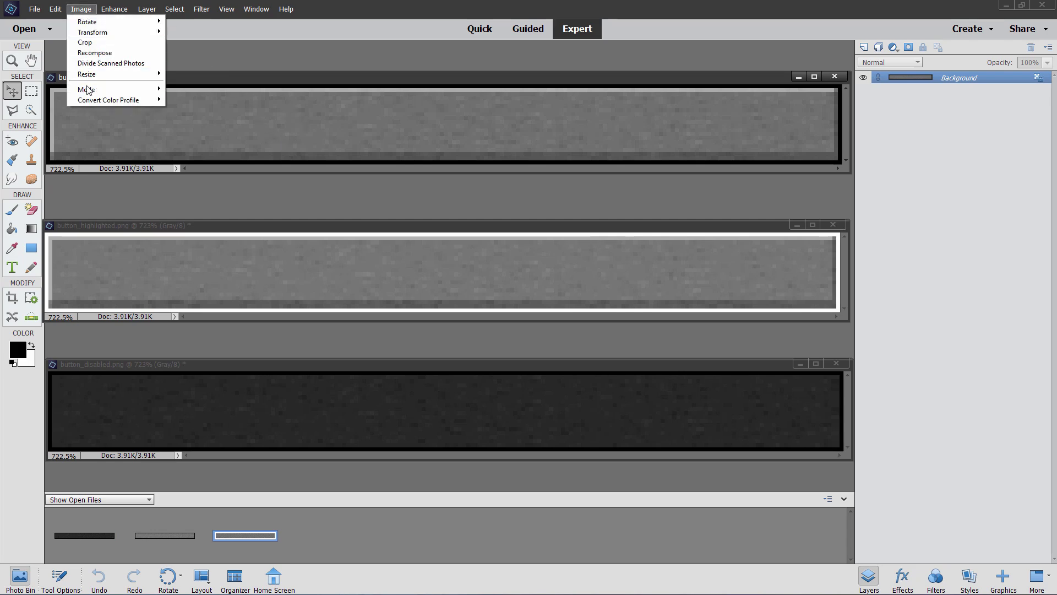
mouse_move(91, 91)
click(200, 120)
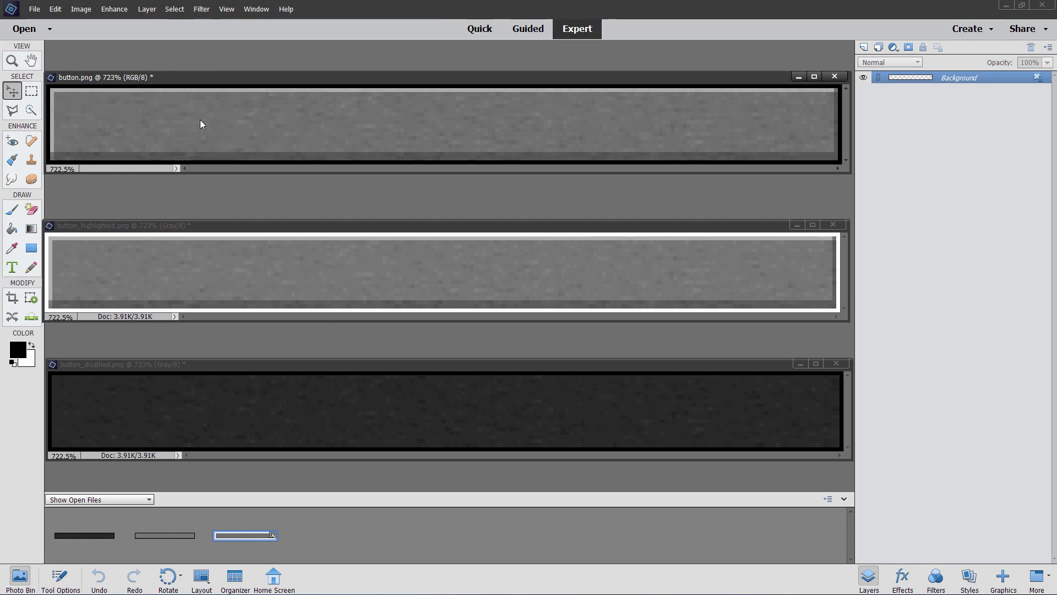
Convert button_highlighted.png to RGB Color mode.
click(264, 231)
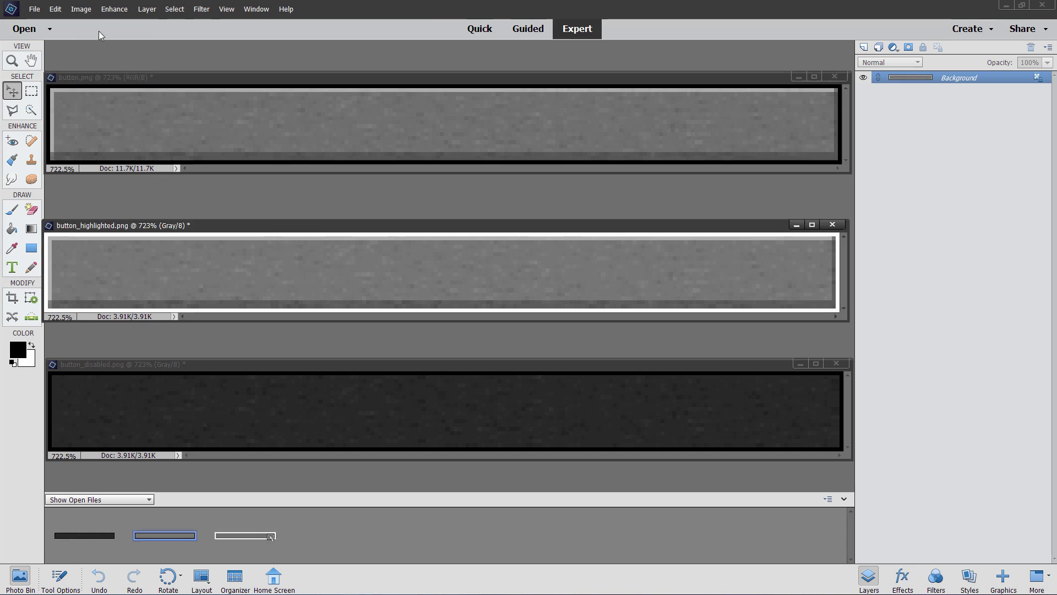
click(81, 9)
mouse_move(95, 88)
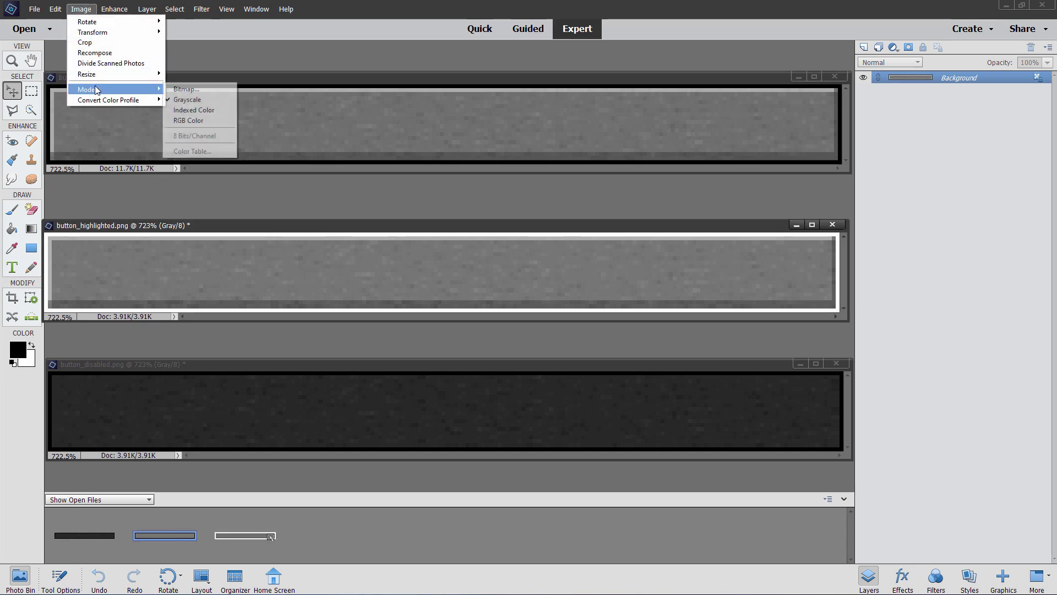
click(201, 117)
Convert button_disabled.png to RGB Color mode.
click(240, 364)
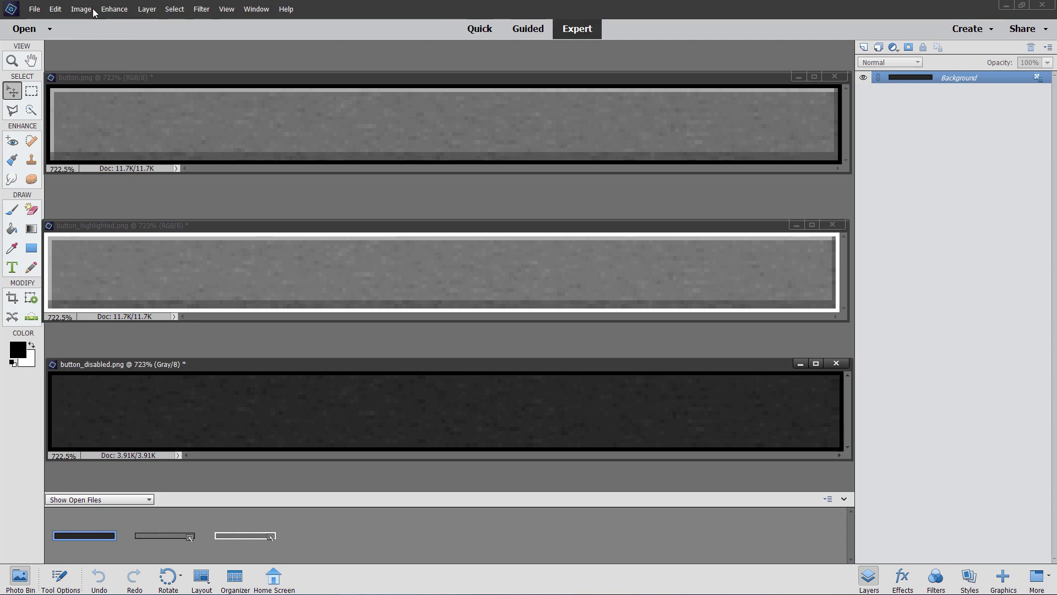
click(92, 10)
mouse_move(98, 87)
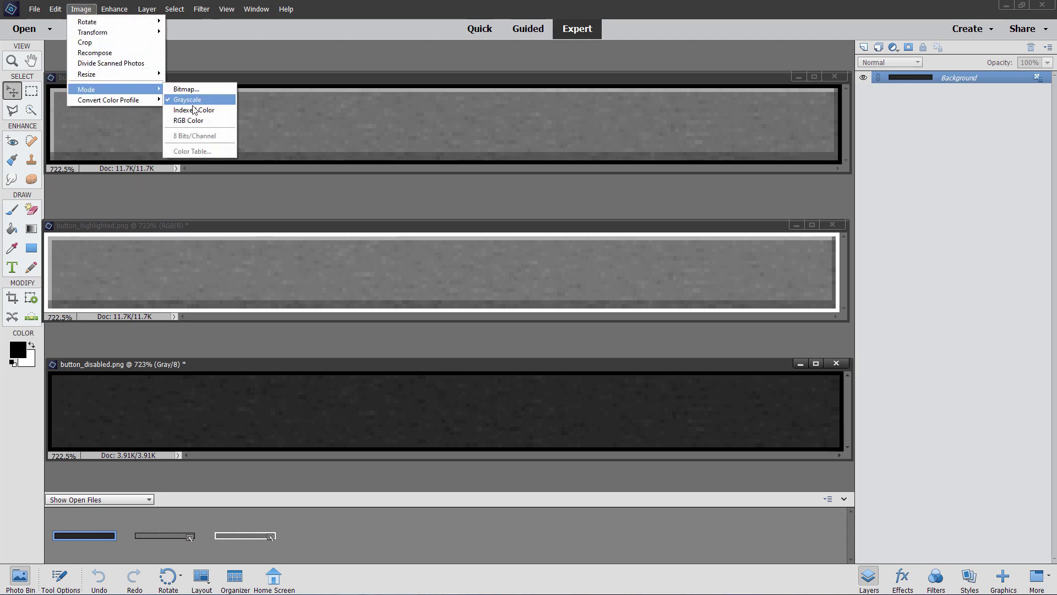
click(193, 119)
Colorize button.png blue with Hue/Saturation, setting hue to 196 and saturation to 45.
click(270, 78)
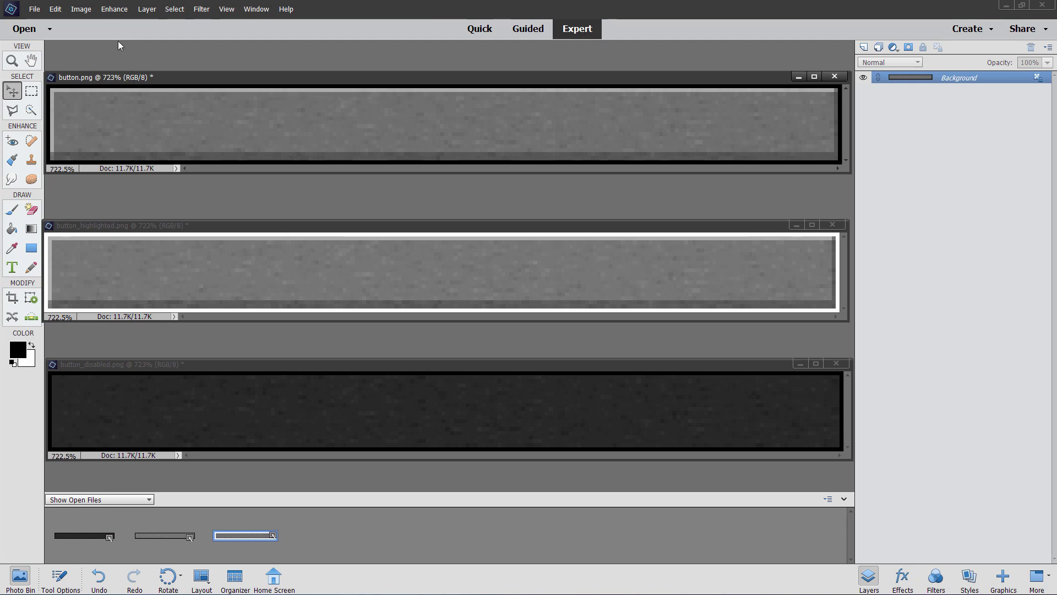
click(115, 9)
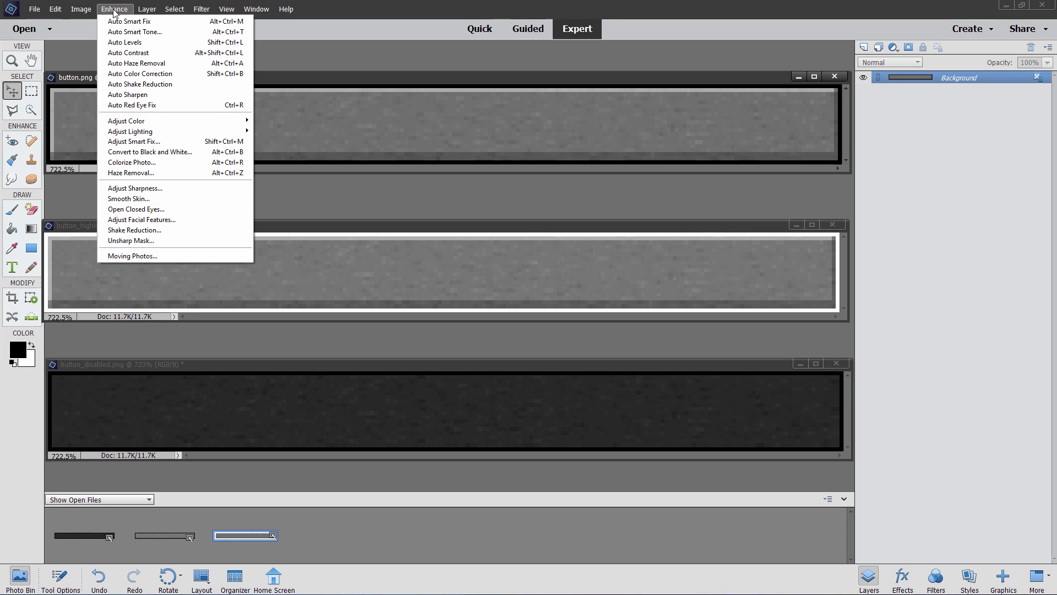
mouse_move(195, 121)
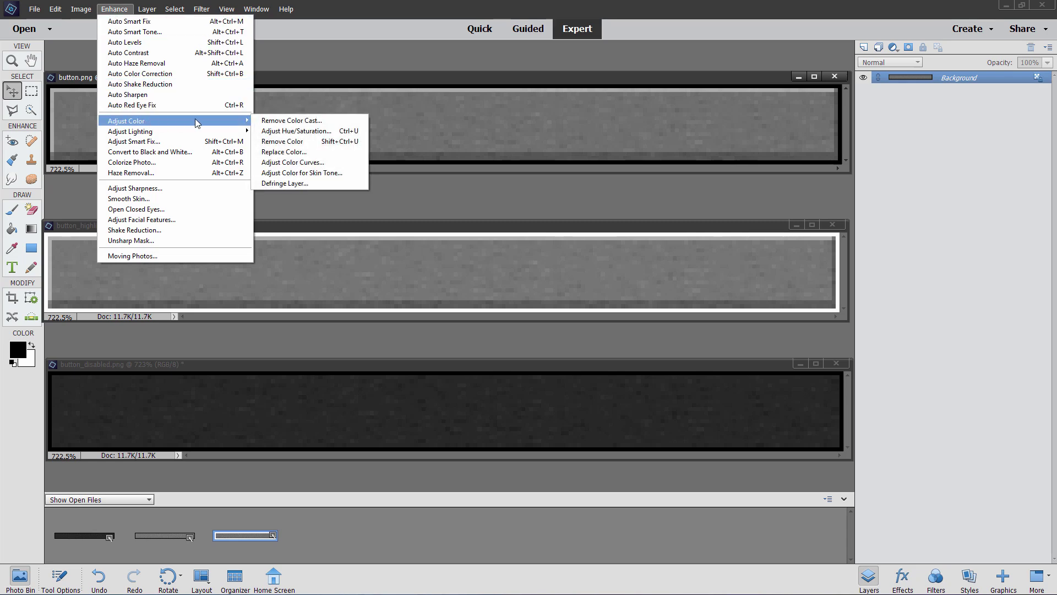
click(293, 131)
drag(453, 208, 498, 235)
drag(506, 208, 508, 209)
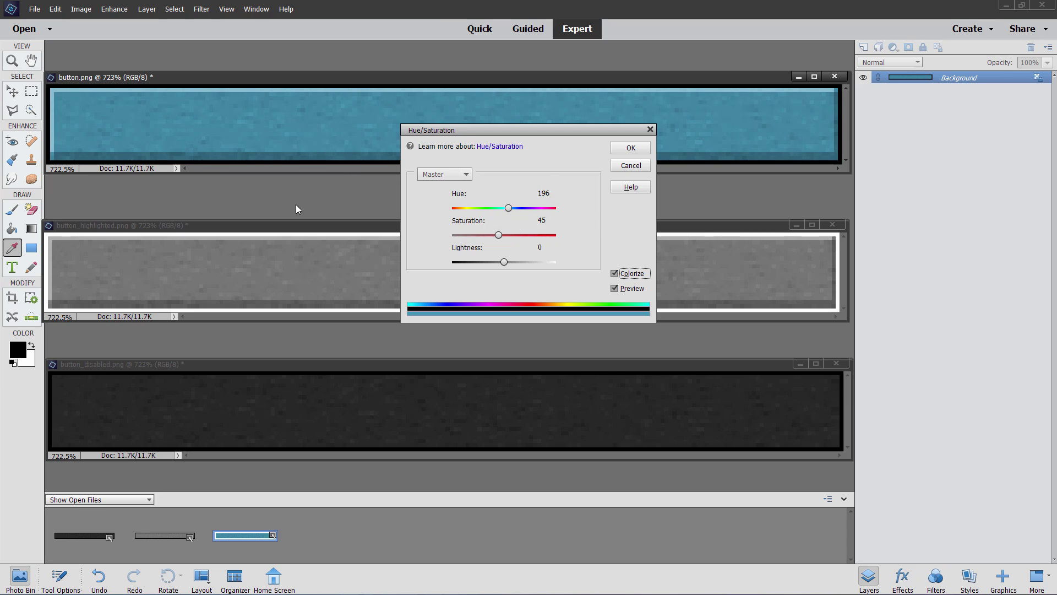
click(631, 148)
Colorize button_highlighted.png a brighter blue with Hue/Saturation, using a saturation of about 60.
click(418, 230)
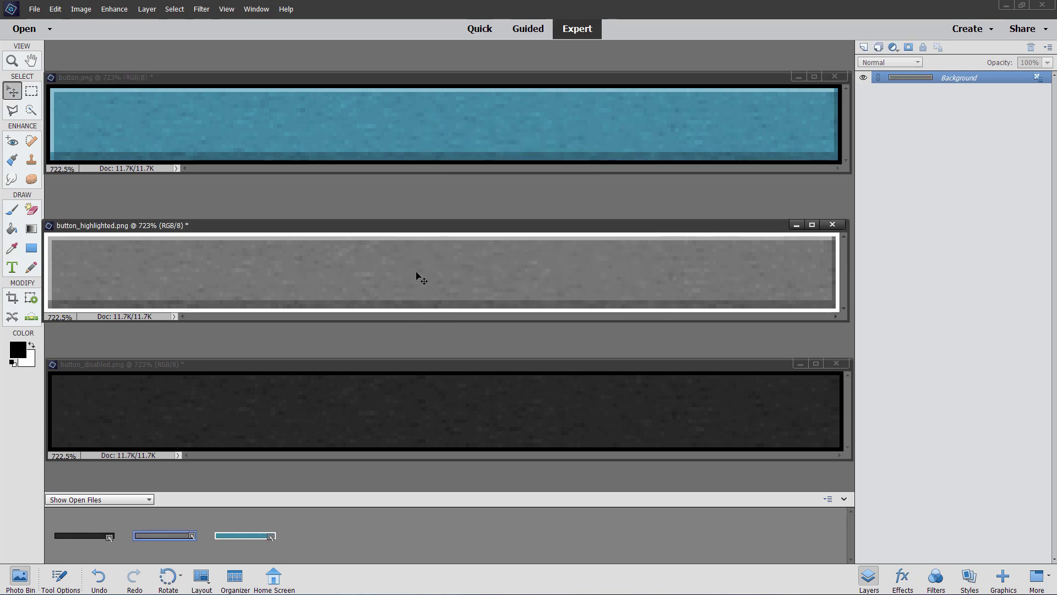
click(114, 9)
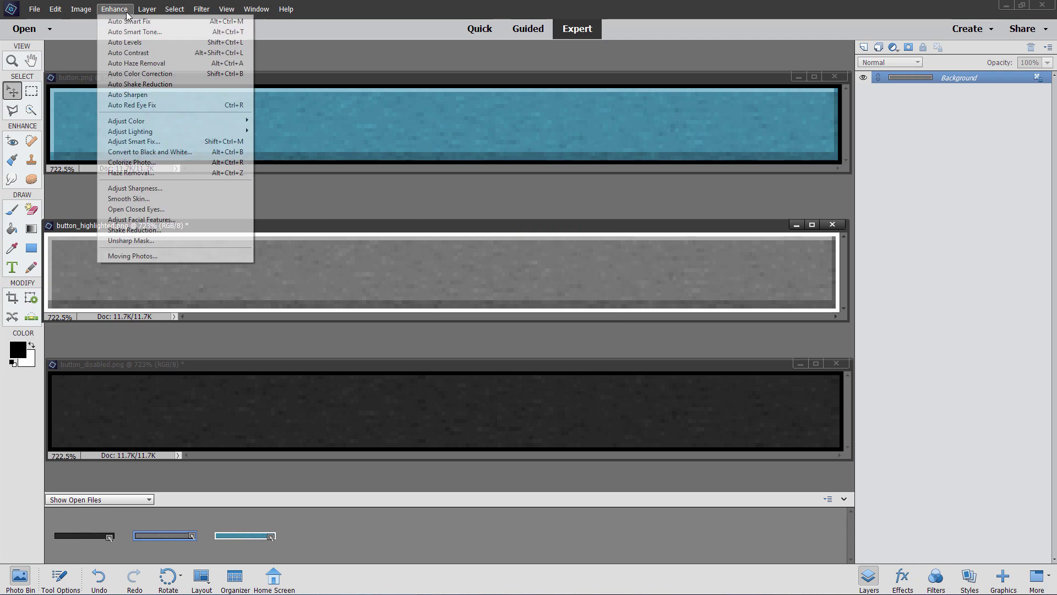
mouse_move(145, 116)
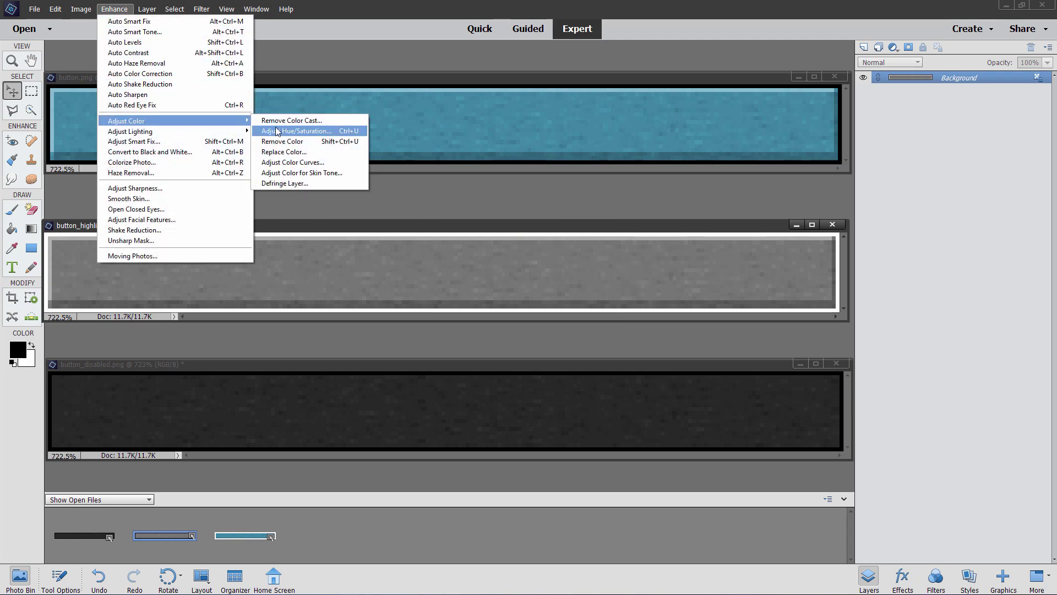
click(294, 131)
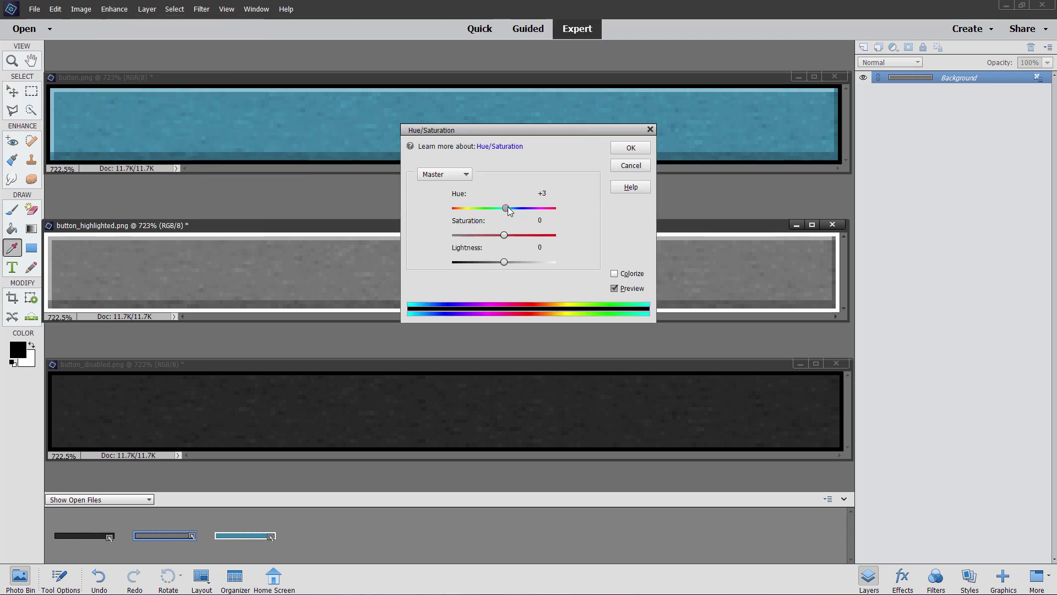
click(615, 273)
drag(453, 210, 513, 234)
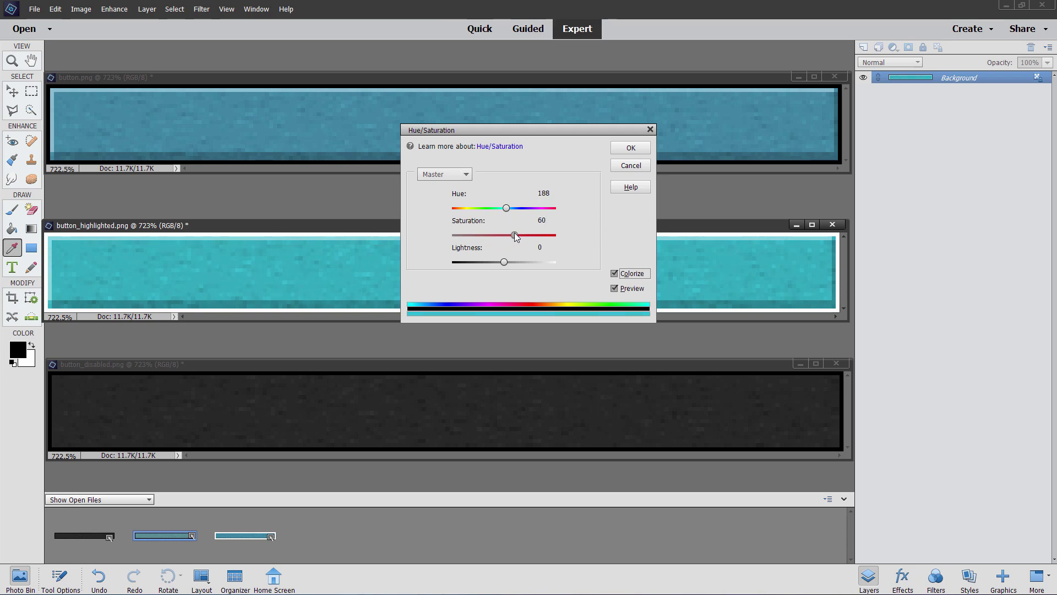
click(507, 209)
click(629, 148)
Colorize button_disabled.png a dark blue-teal with Hue/Saturation, keeping it darker than the other two buttons.
click(348, 365)
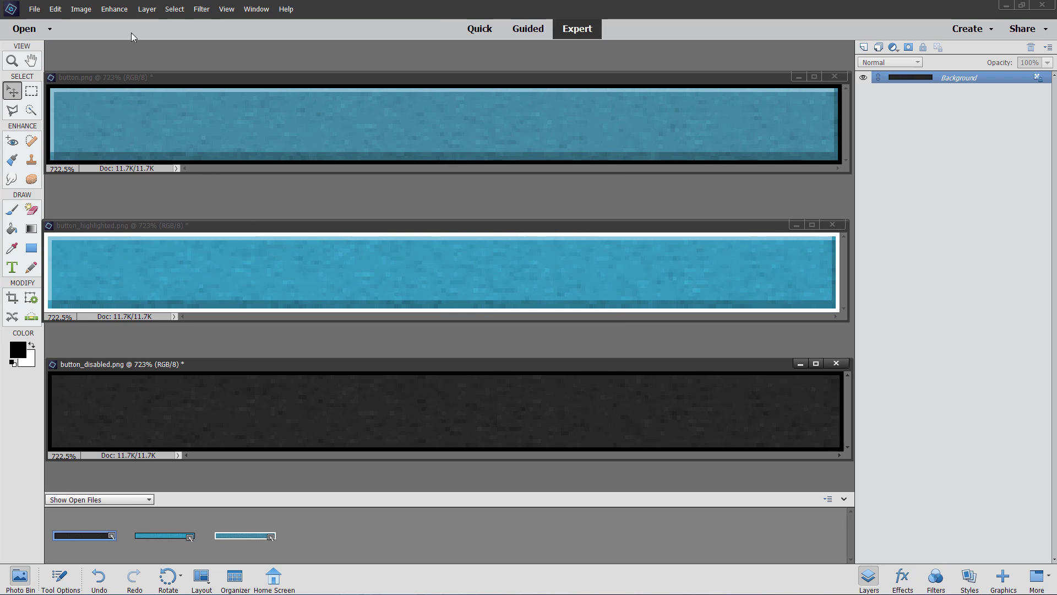
click(114, 9)
mouse_move(143, 123)
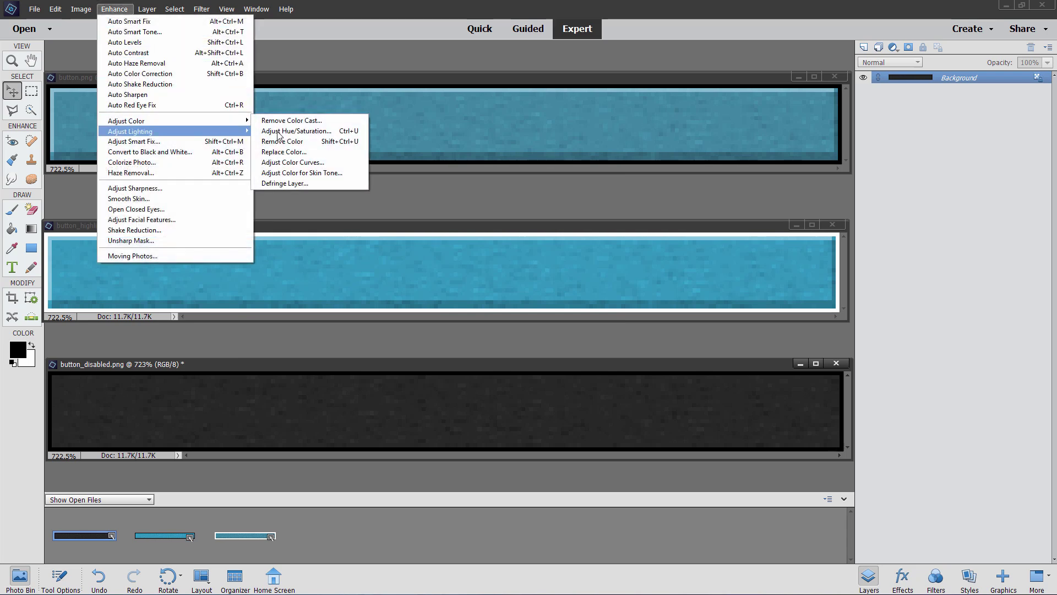
click(278, 132)
click(614, 273)
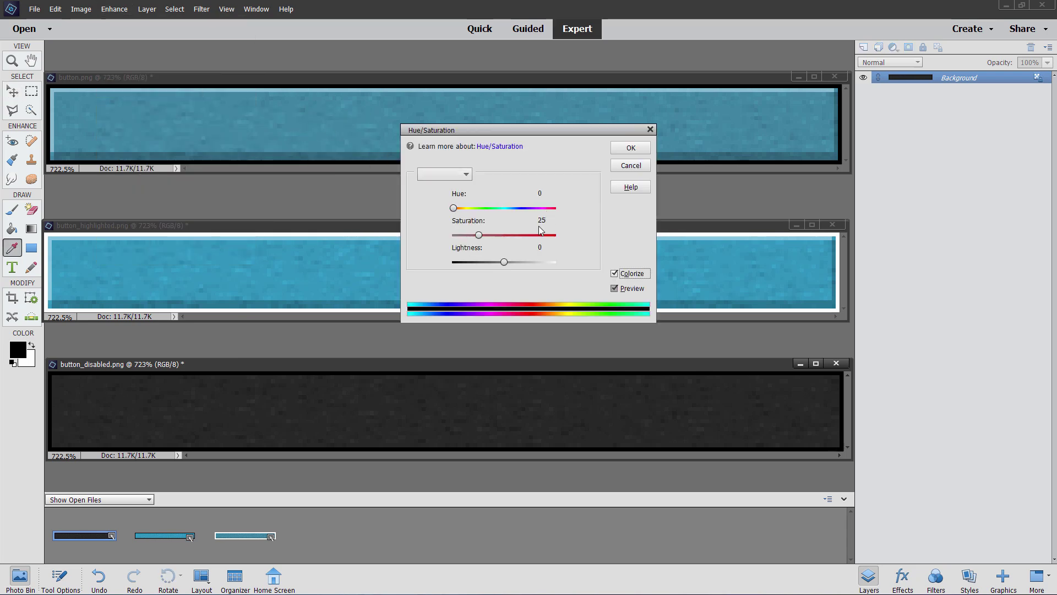
drag(454, 209, 512, 235)
click(630, 147)
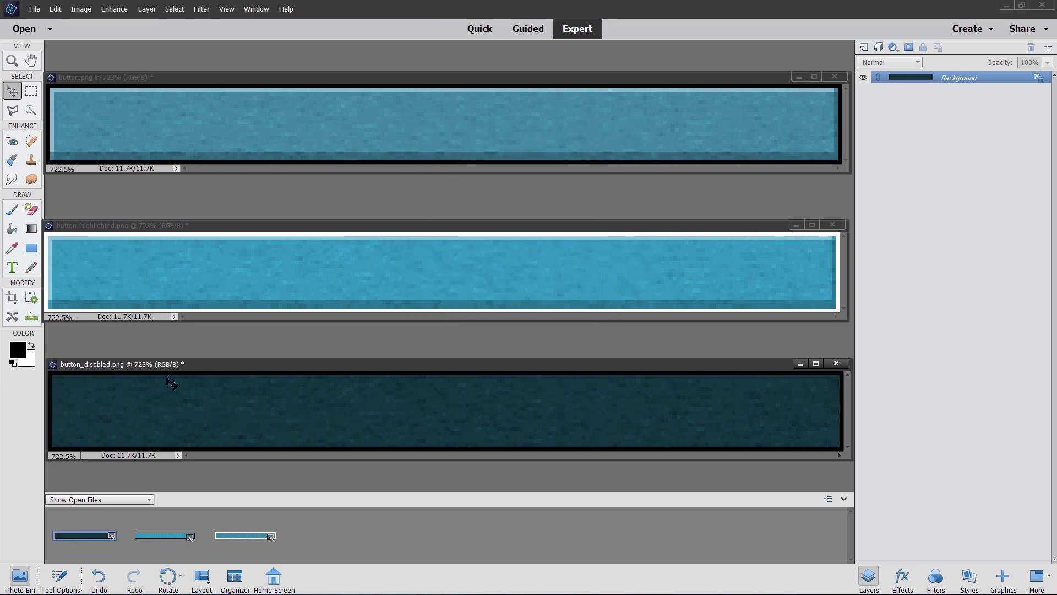
Save button.png as a PNG in C:\Pack\assets\minecraft\textures\gui\sprites\widget with the default PNG options.
click(198, 159)
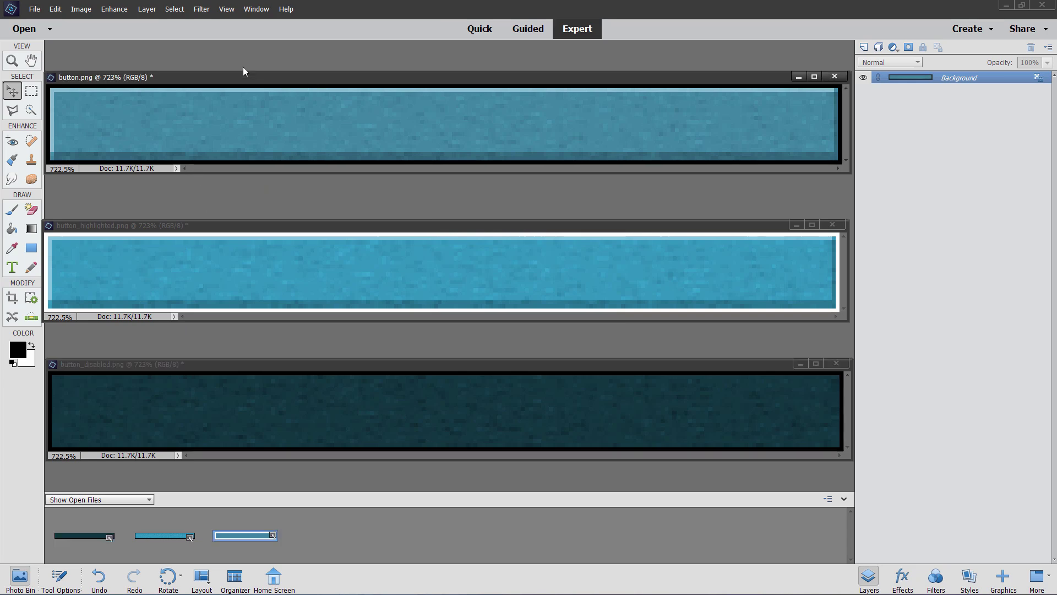
click(35, 8)
click(44, 109)
click(103, 122)
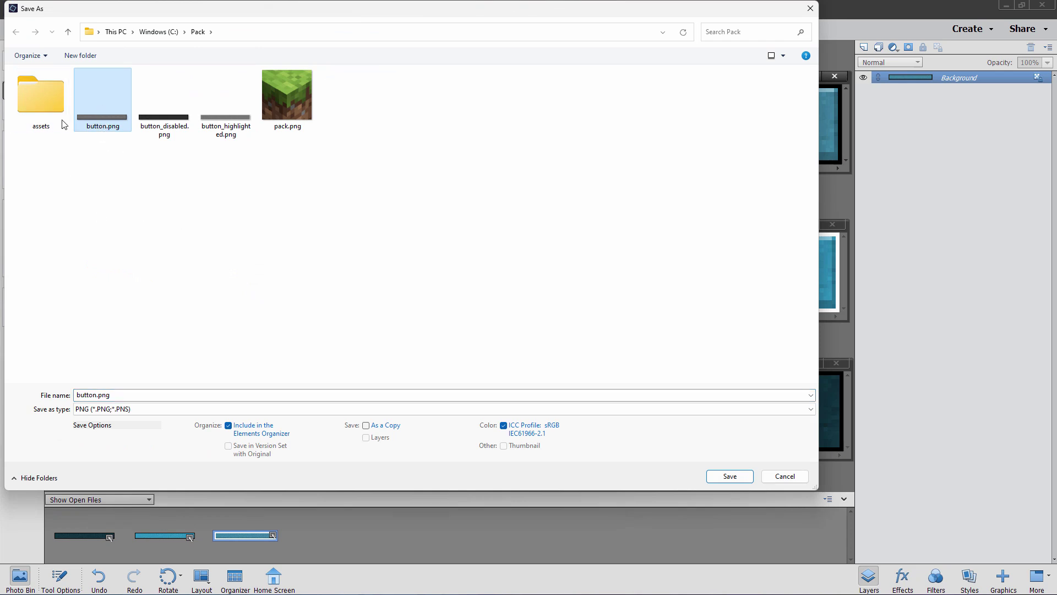
double_click(42, 105)
double_click(27, 91)
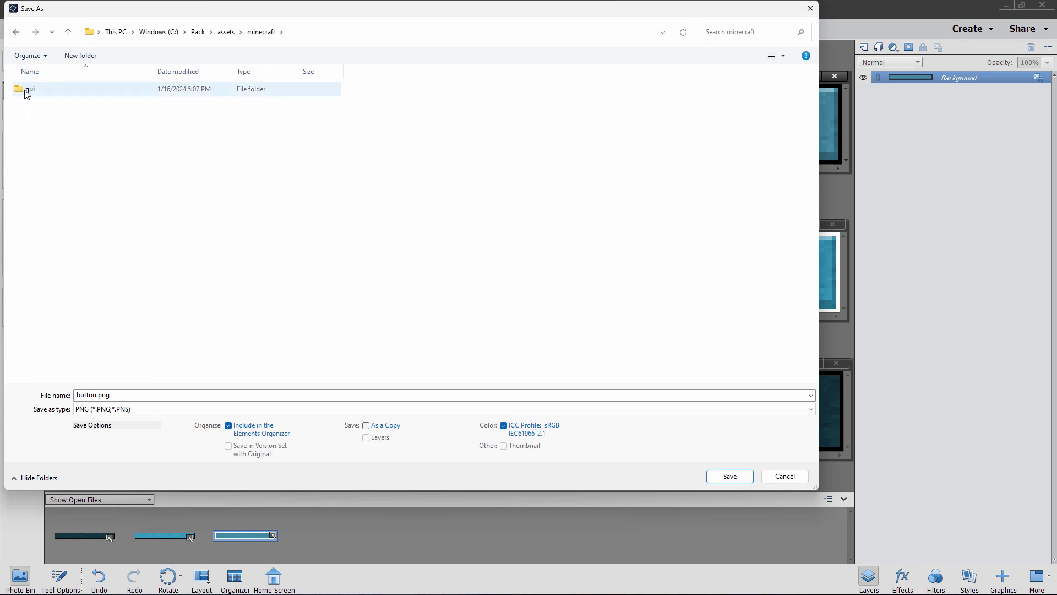
double_click(26, 91)
double_click(26, 91)
double_click(27, 91)
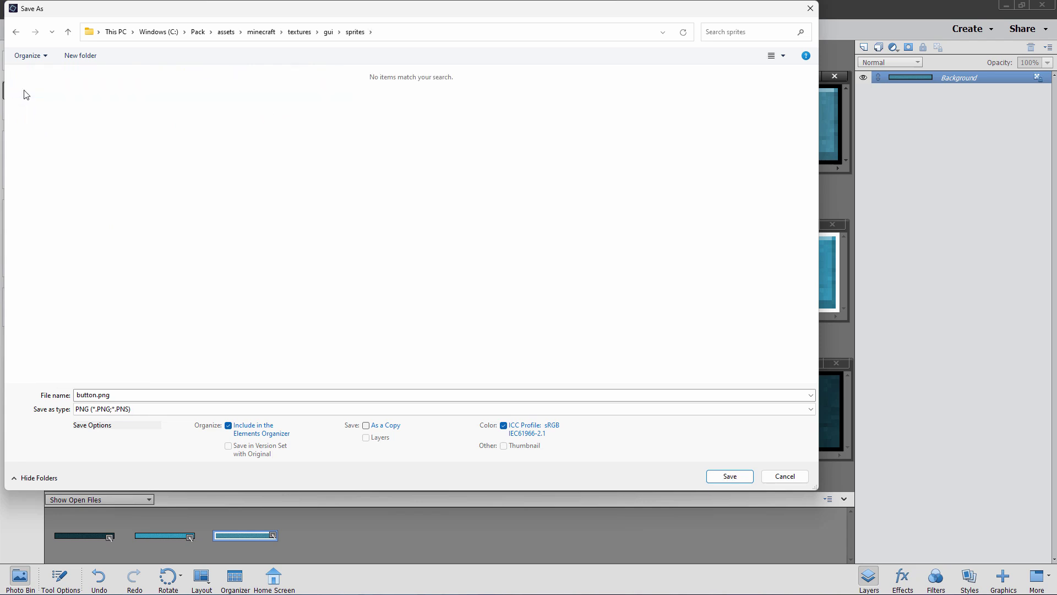
double_click(25, 93)
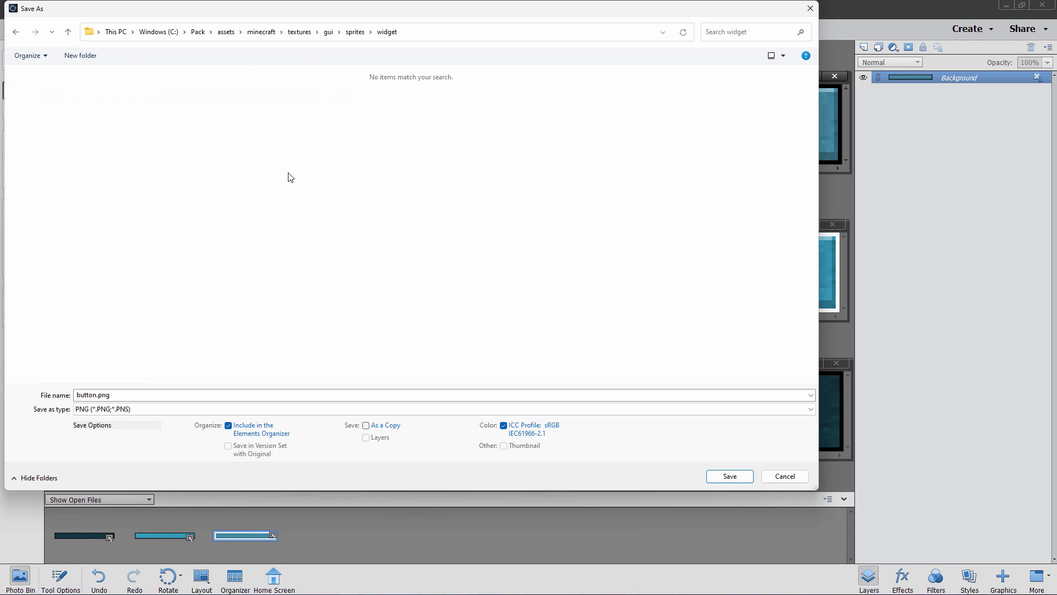
click(741, 476)
click(571, 186)
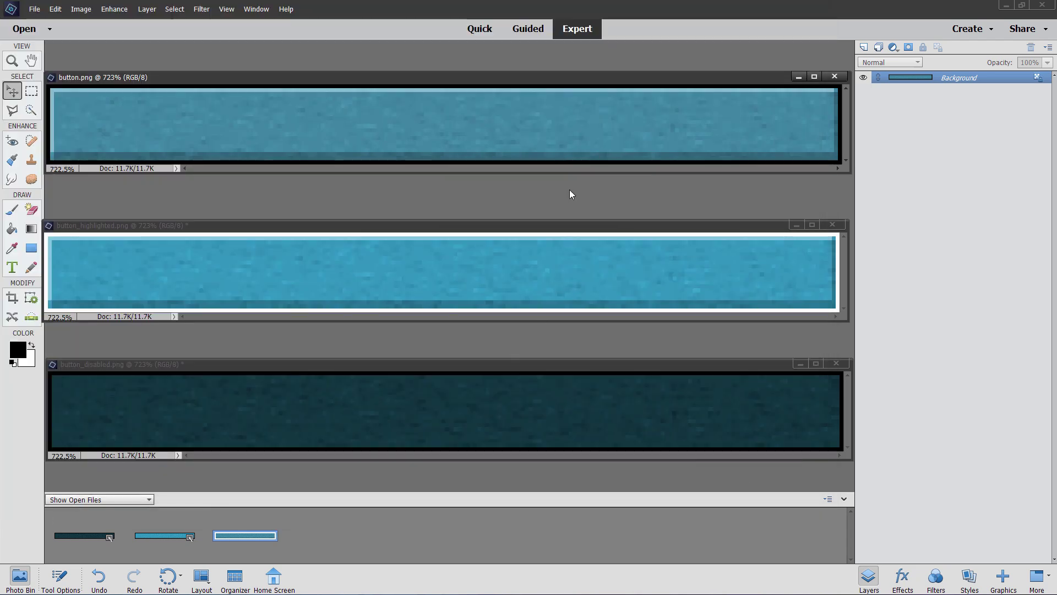
Save button_highlighted.png as a PNG in the pack's assets\minecraft\textures\gui\sprites\widget folder with the default PNG options.
click(340, 229)
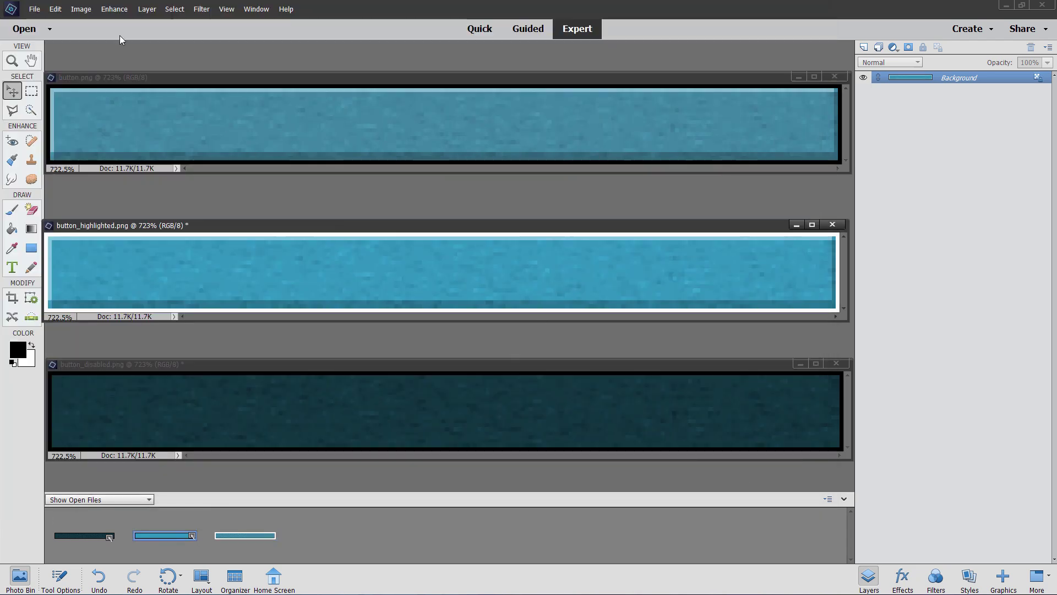
click(41, 10)
click(44, 100)
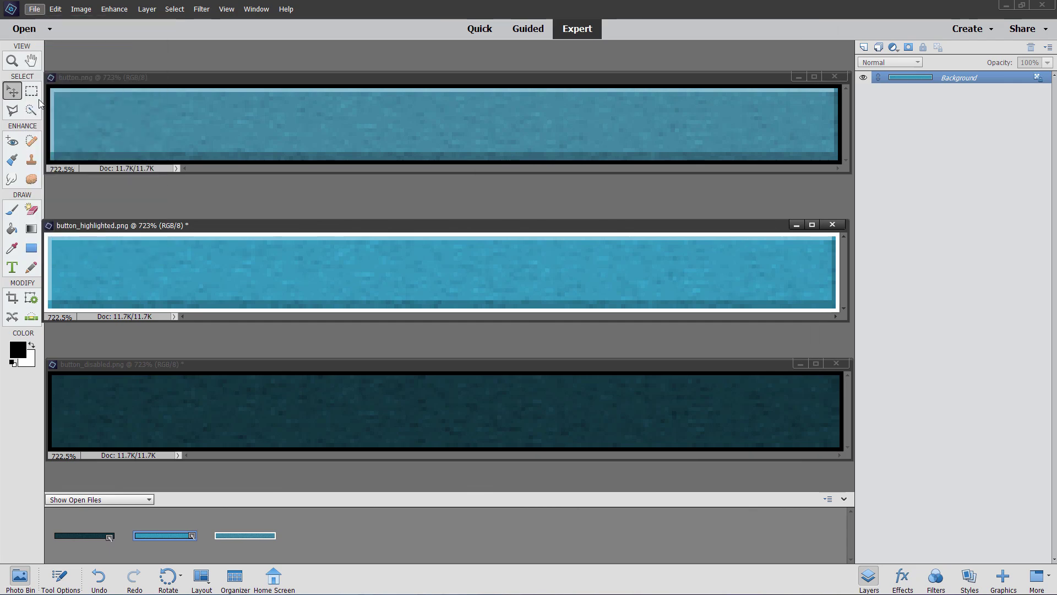
double_click(44, 100)
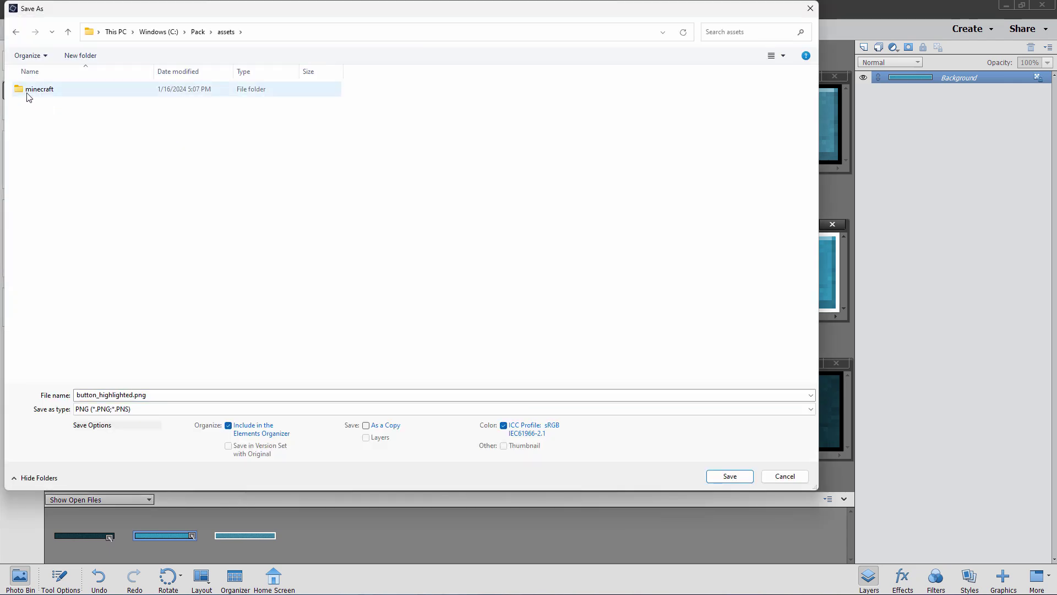
double_click(27, 94)
double_click(24, 94)
double_click(23, 93)
double_click(22, 93)
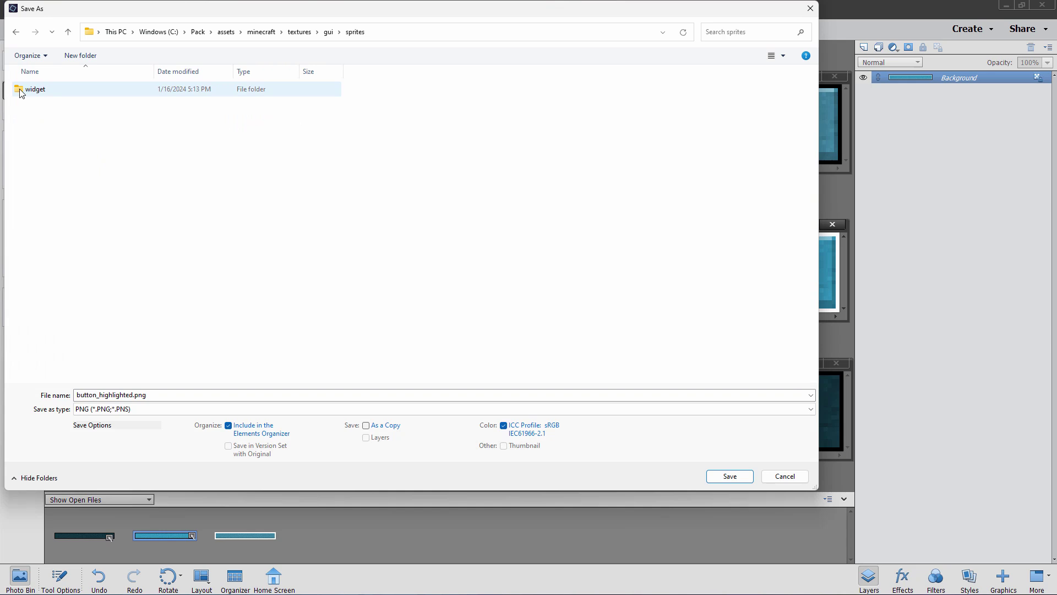
click(730, 475)
click(563, 186)
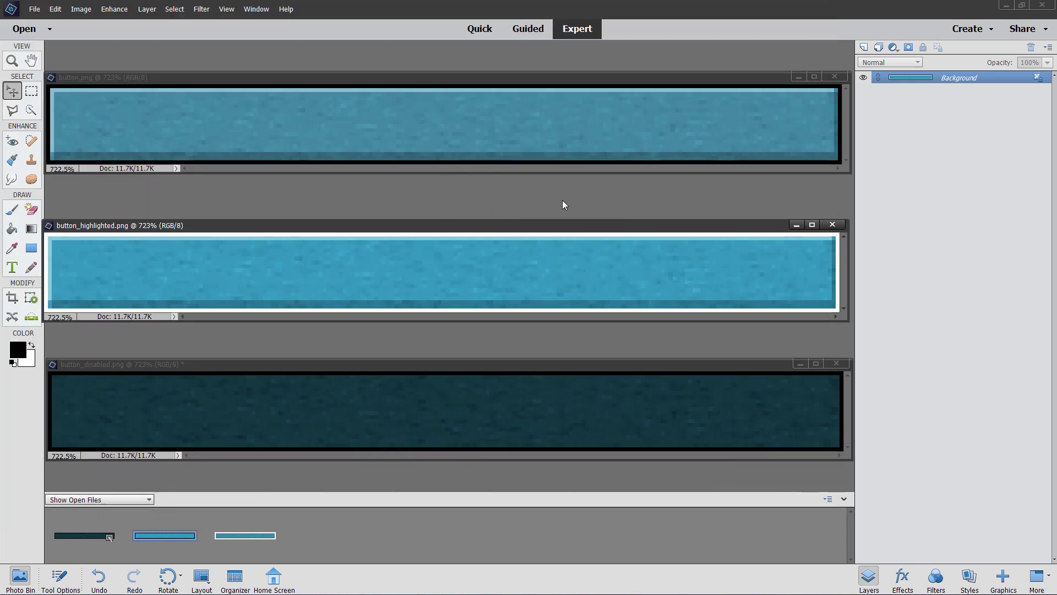
Save button_disabled.png as a PNG in the pack's assets\minecraft\textures\gui\sprites\widget folder with Smallest / Slow compression and no interlacing.
click(397, 365)
click(34, 9)
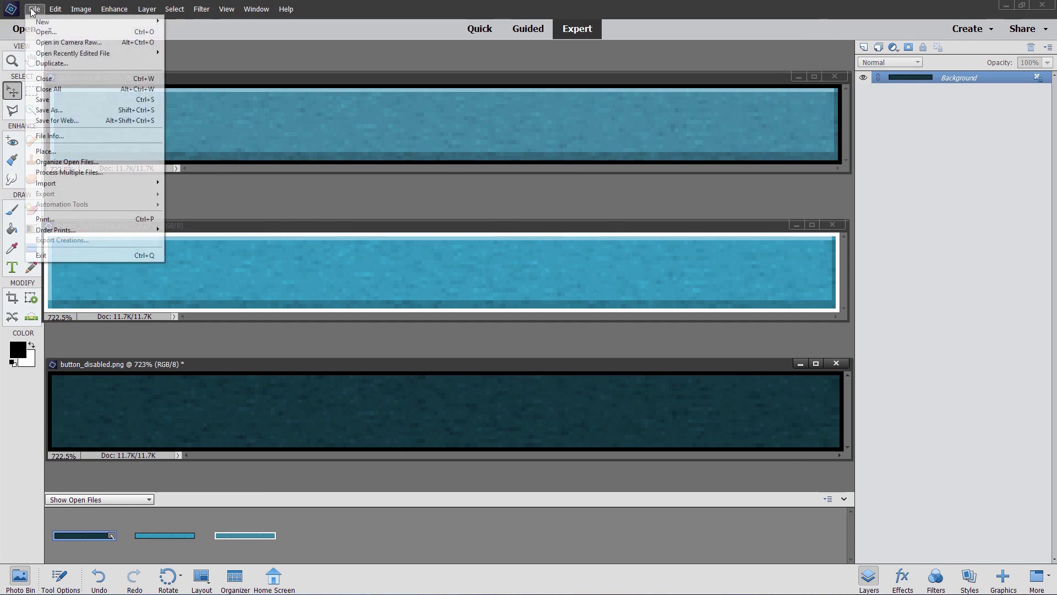
click(44, 97)
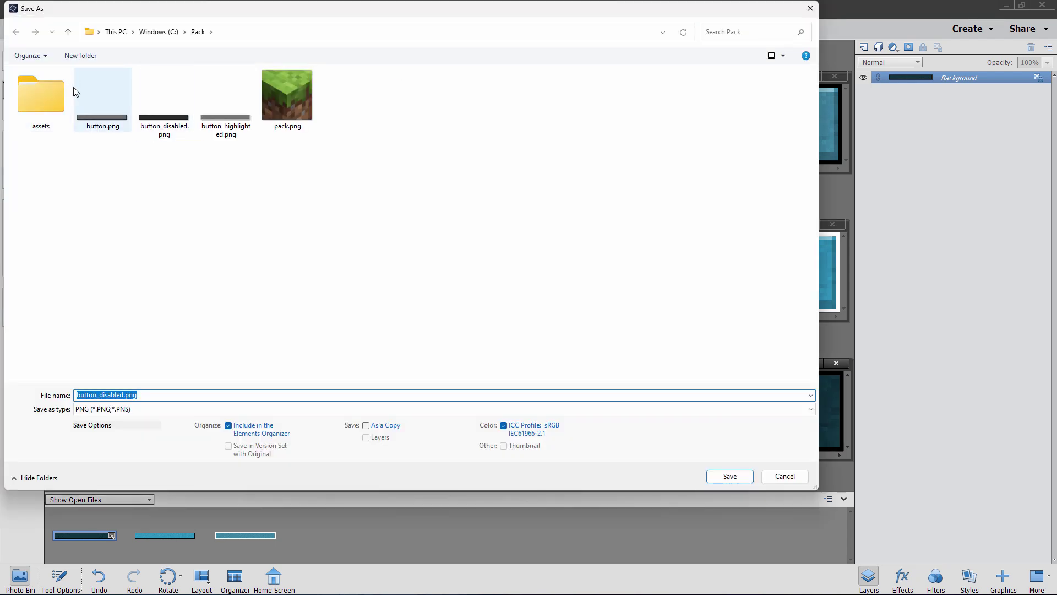
double_click(34, 93)
double_click(31, 92)
double_click(30, 91)
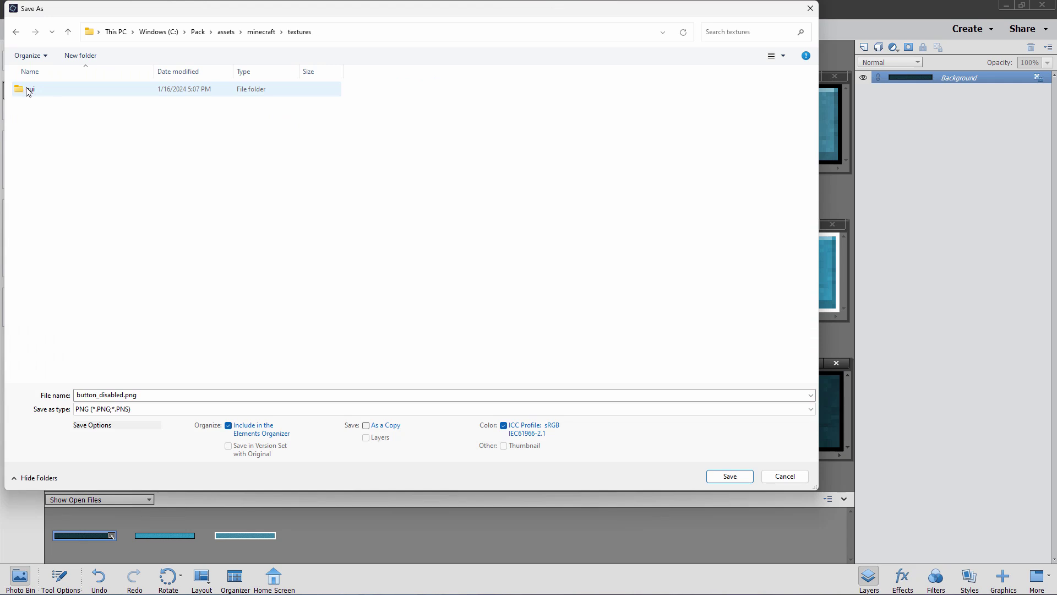
double_click(30, 91)
double_click(28, 91)
double_click(29, 91)
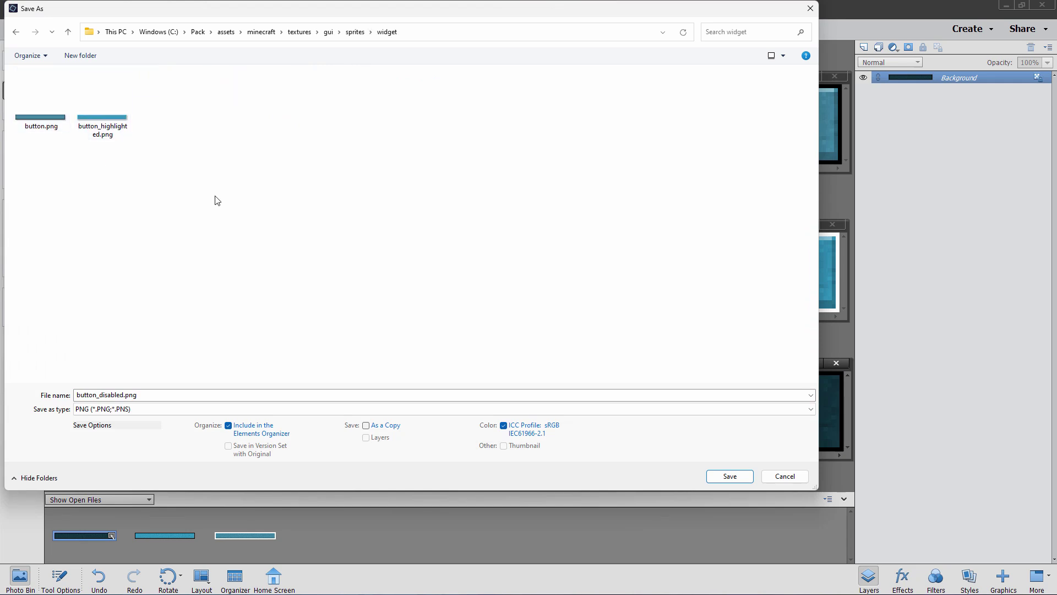
click(739, 478)
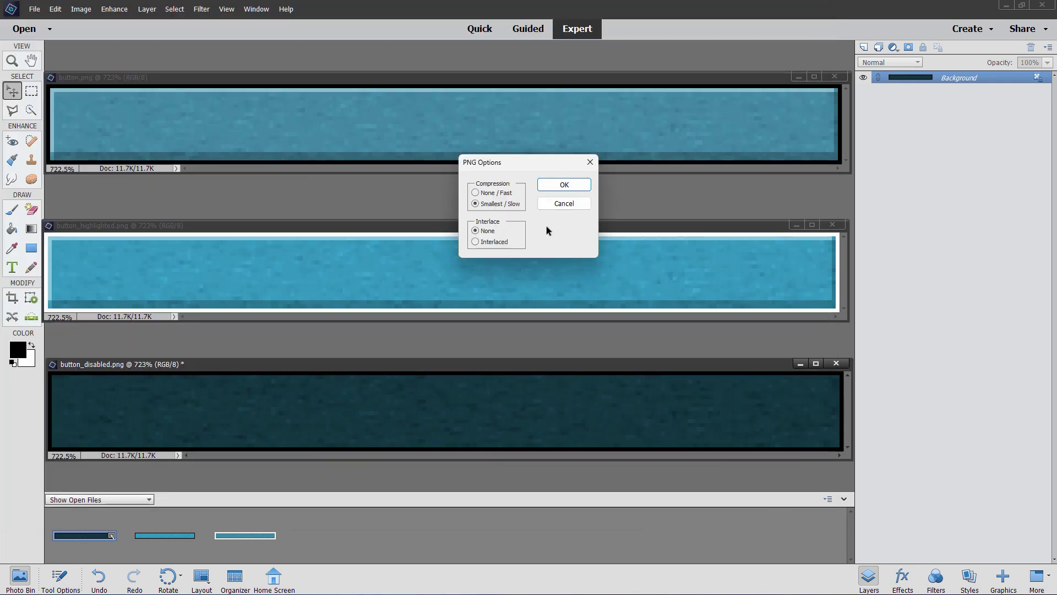
click(565, 184)
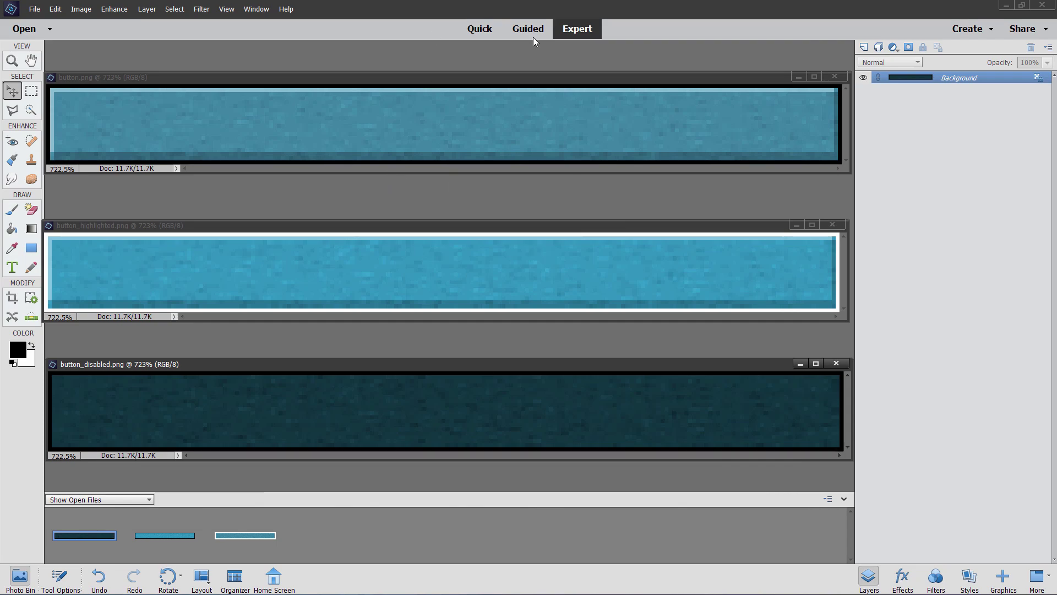
Close Photoshop Elements and return to the C:\Pack folder in File Explorer, checking the assets folder and pack.png.
click(1043, 5)
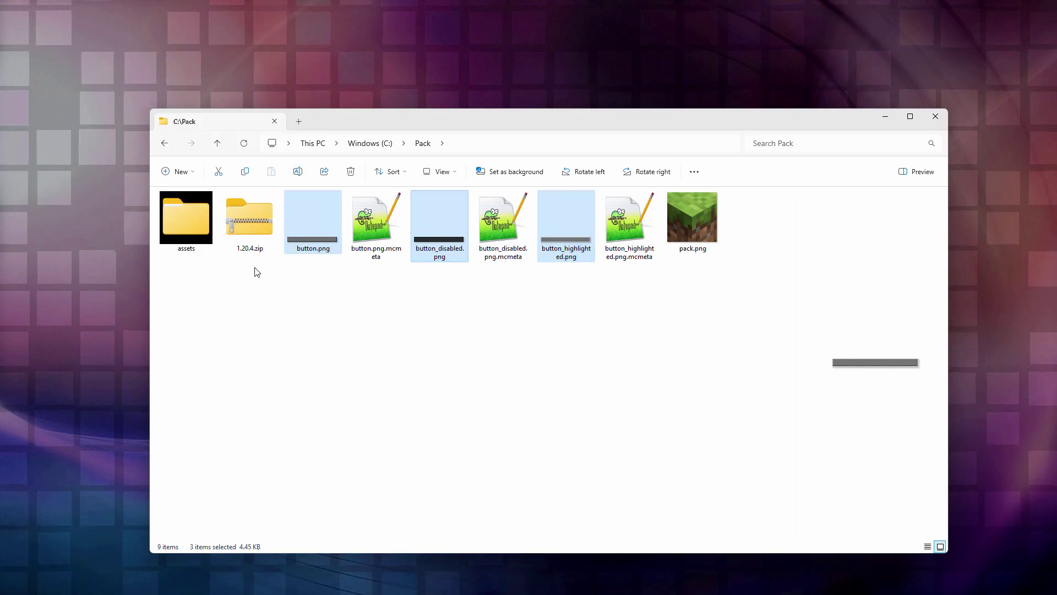
click(295, 276)
click(190, 207)
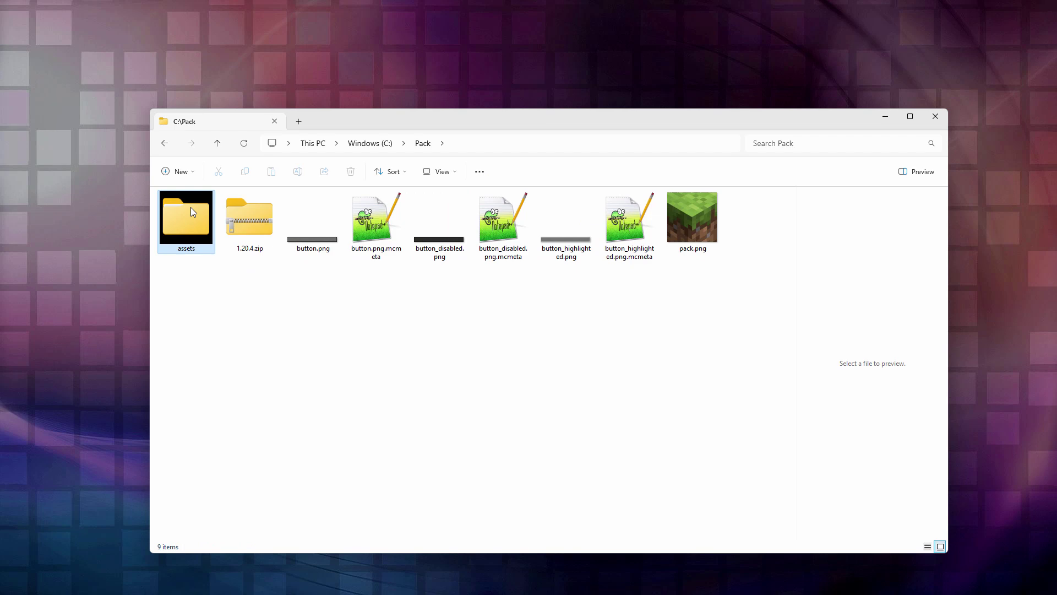
click(697, 231)
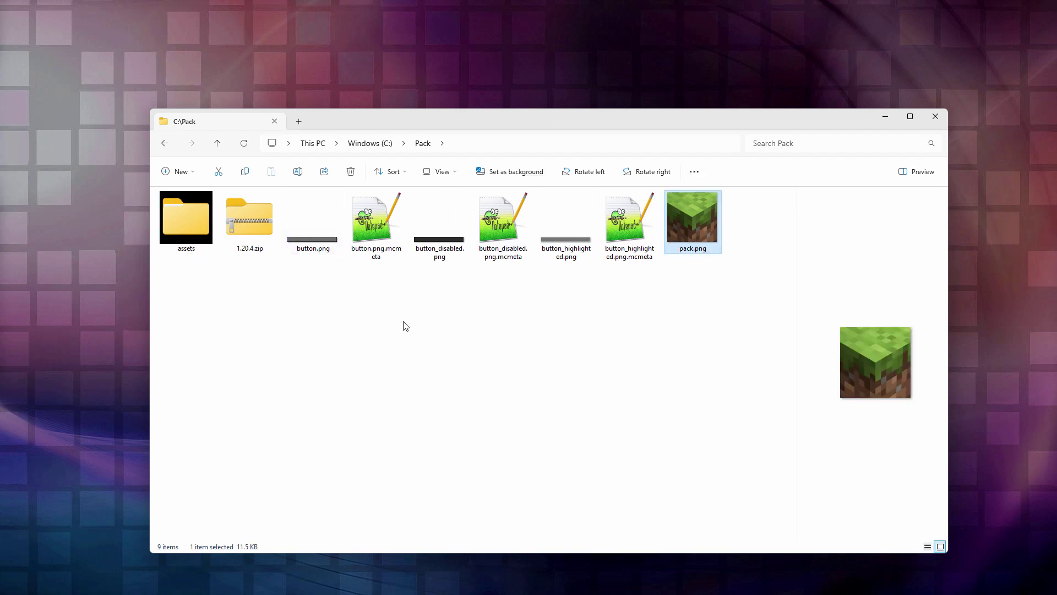
click(462, 325)
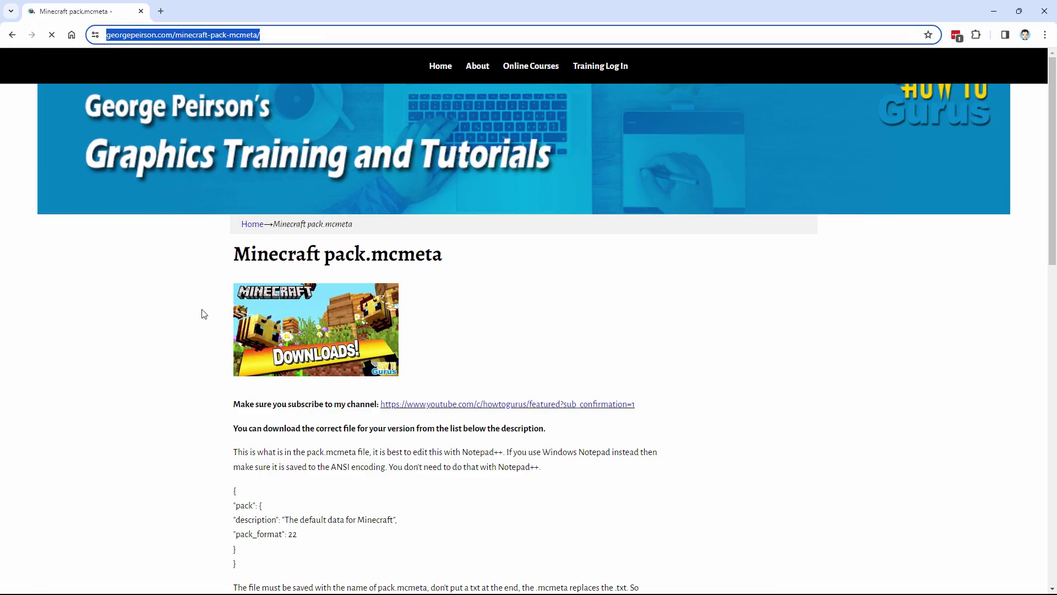
Download pack-format-22.zip, the pack.mcmeta archive for Minecraft 1.20.3-1.20.4, into C:\Pack.
scroll(167, 323, down, 8)
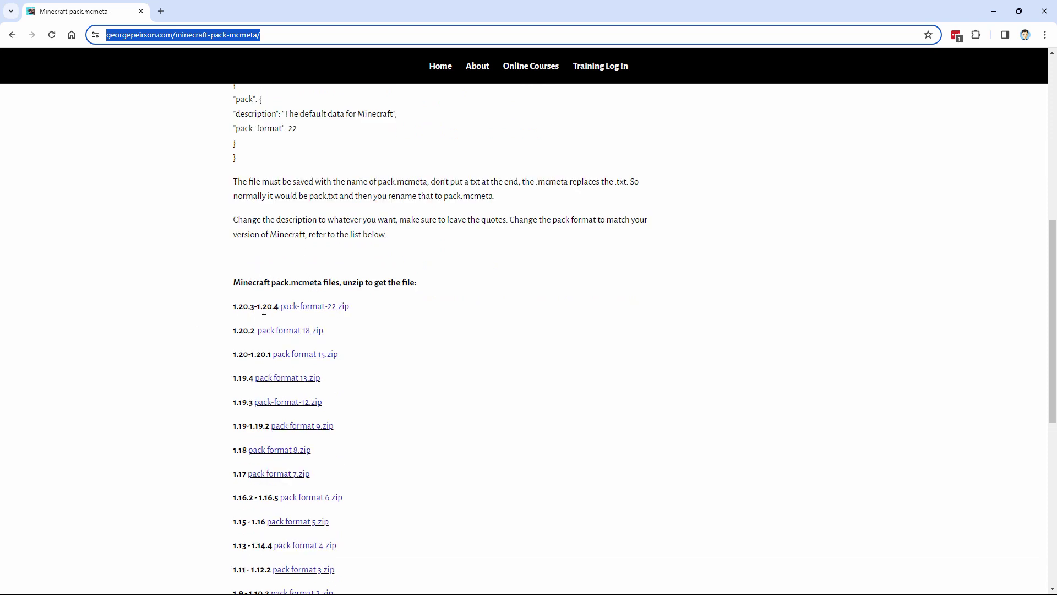
click(319, 310)
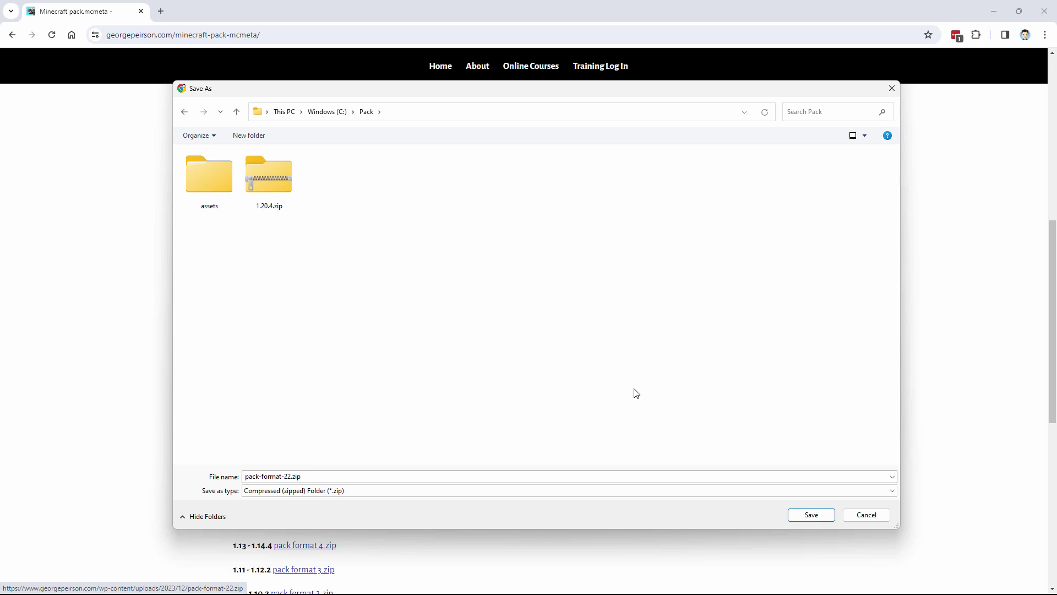
click(807, 513)
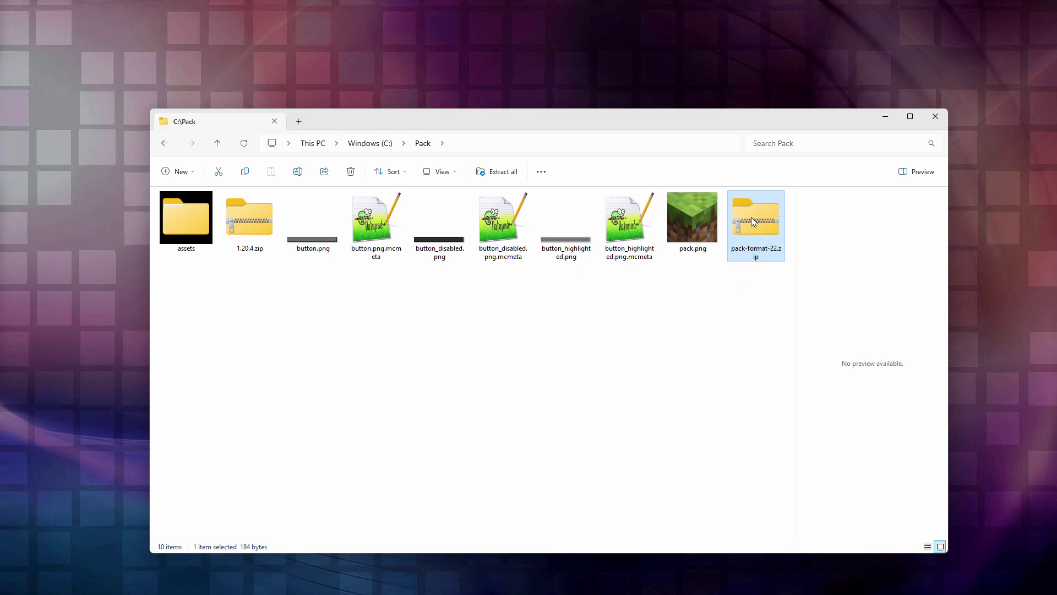
In File Explorer, copy pack.mcmeta out of pack-format-22.zip into C:\Pack and delete the downloaded zip.
right_click(752, 220)
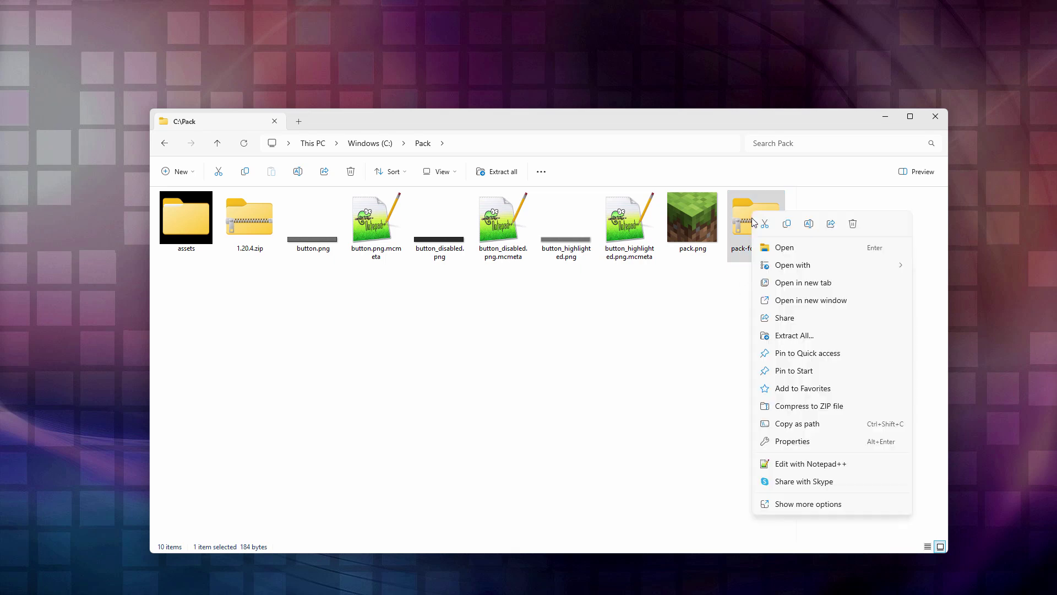
click(805, 302)
click(466, 194)
drag(477, 197, 236, 328)
click(184, 309)
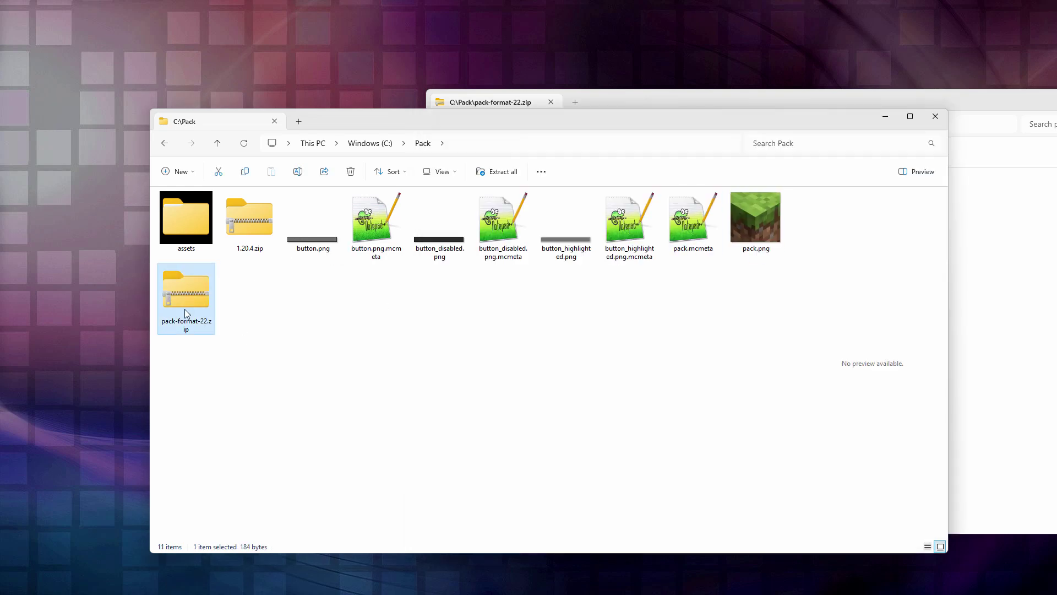
key(Delete)
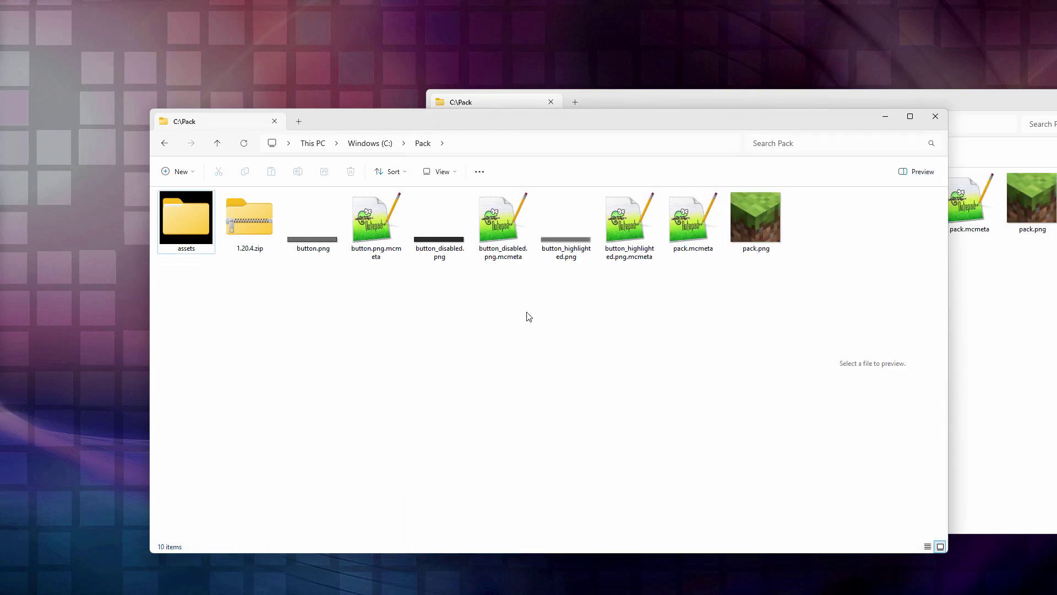
Open C:\Pack\pack.mcmeta in Notepad++, set the pack description to "Buttons", save the file and close the editor.
double_click(692, 230)
click(438, 163)
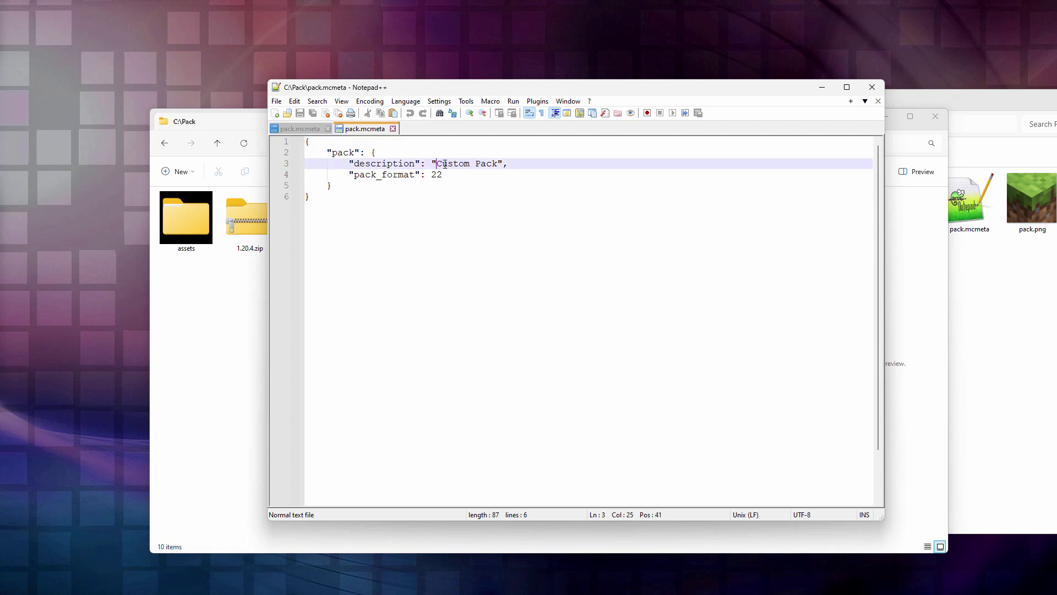
drag(497, 164, 436, 165)
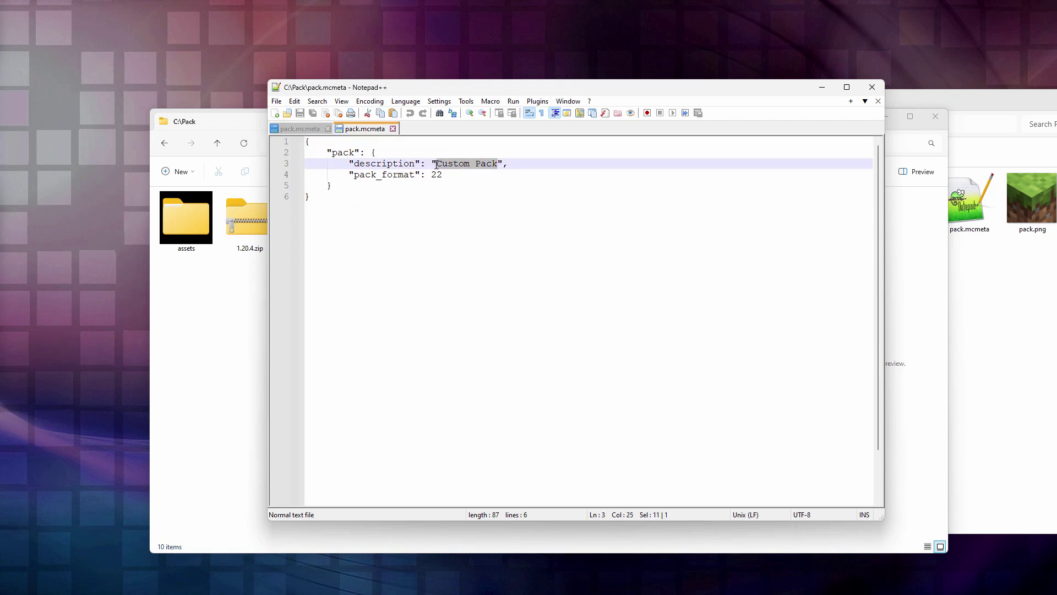
text(Buttons)
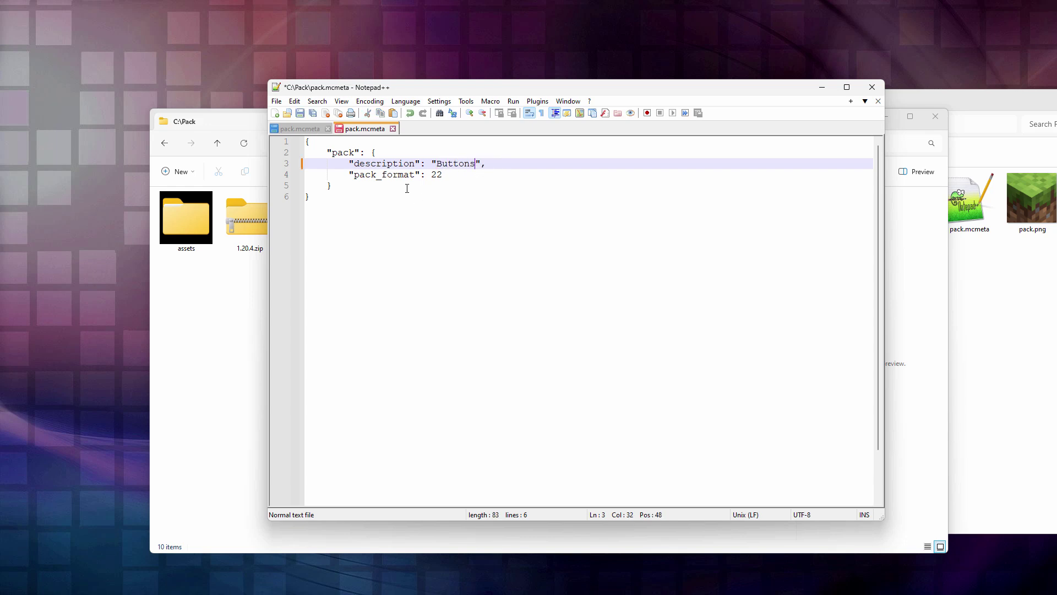
key(ctrl+s)
click(872, 87)
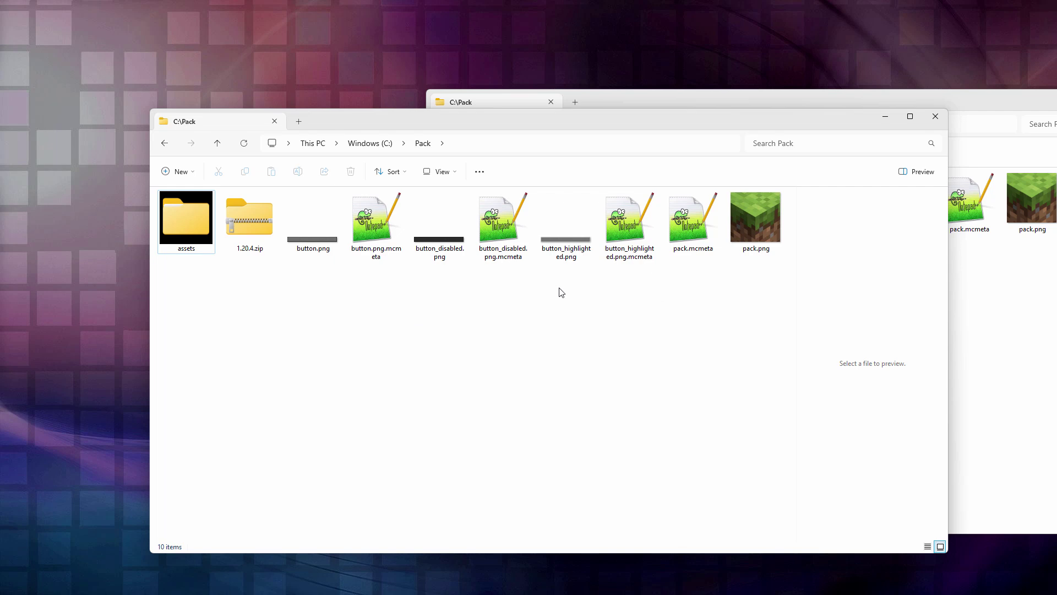
Compress the assets folder, pack.mcmeta and pack.png together into one ZIP file in C:\Pack.
click(187, 232)
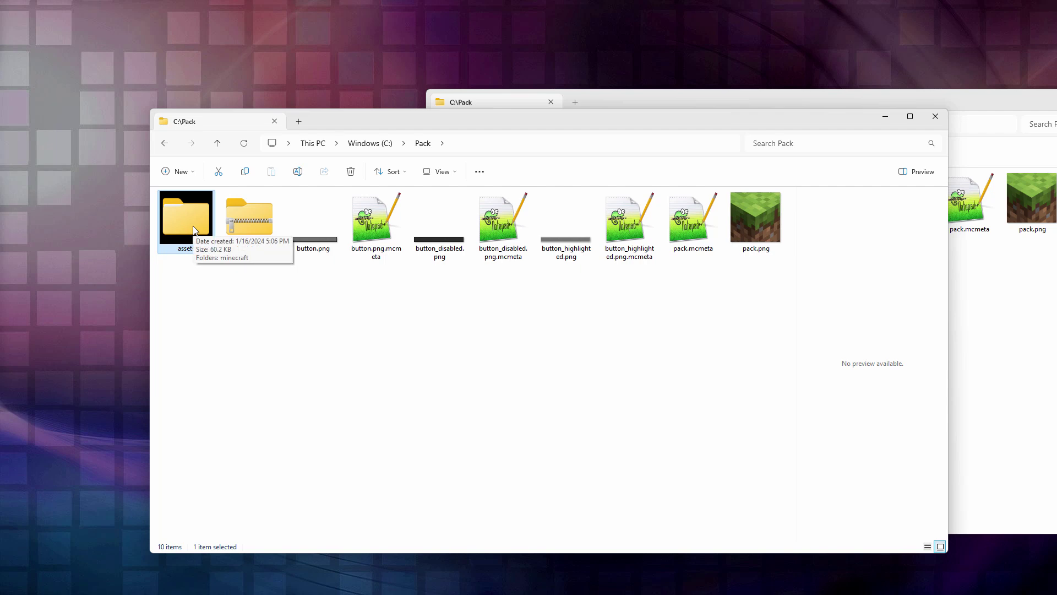
ctrl+click(687, 232)
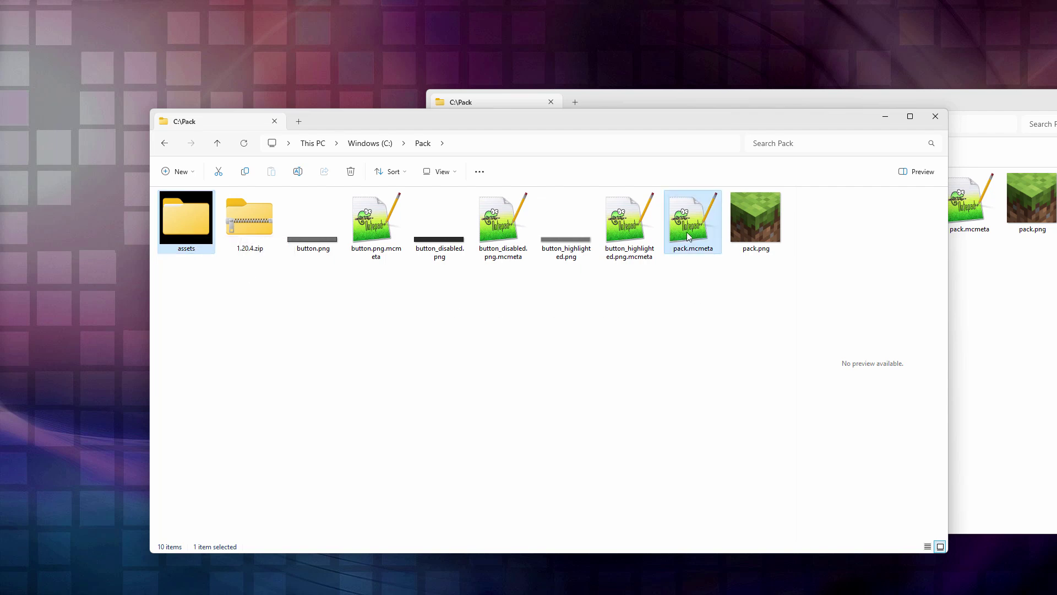
ctrl+click(753, 219)
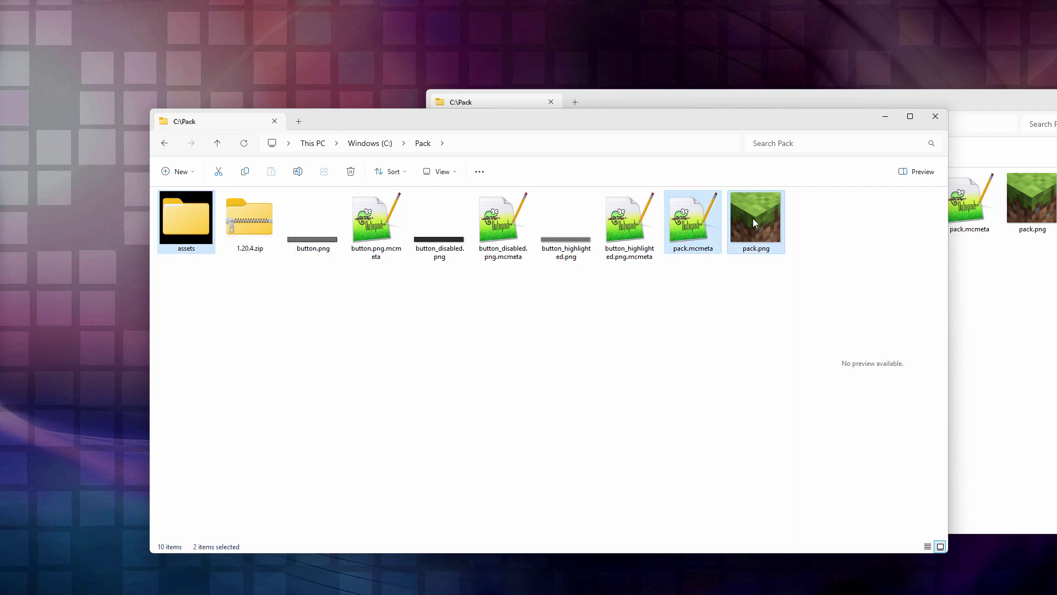
right_click(688, 224)
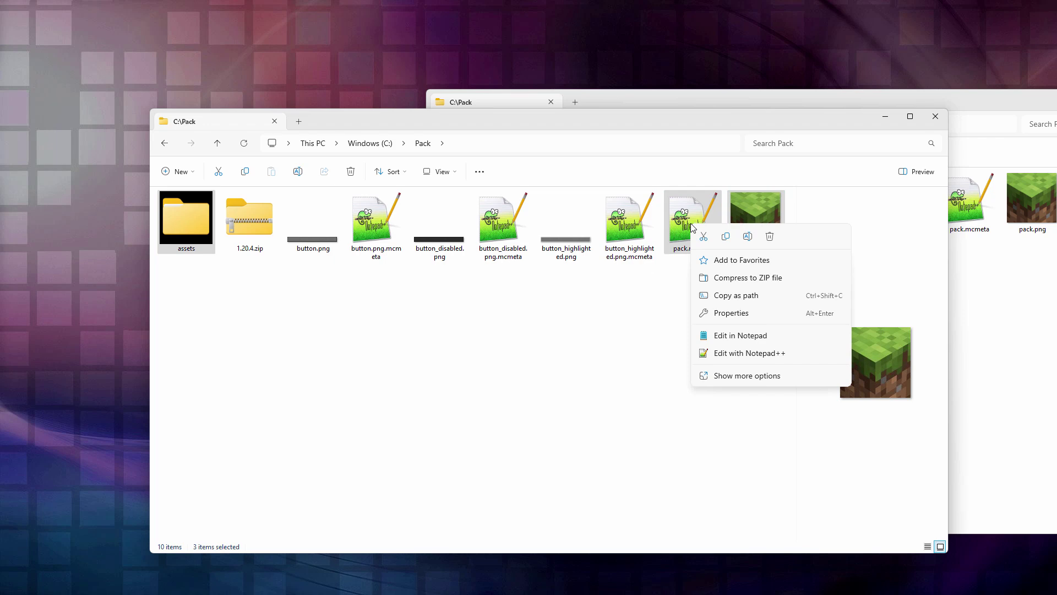
click(738, 276)
click(290, 309)
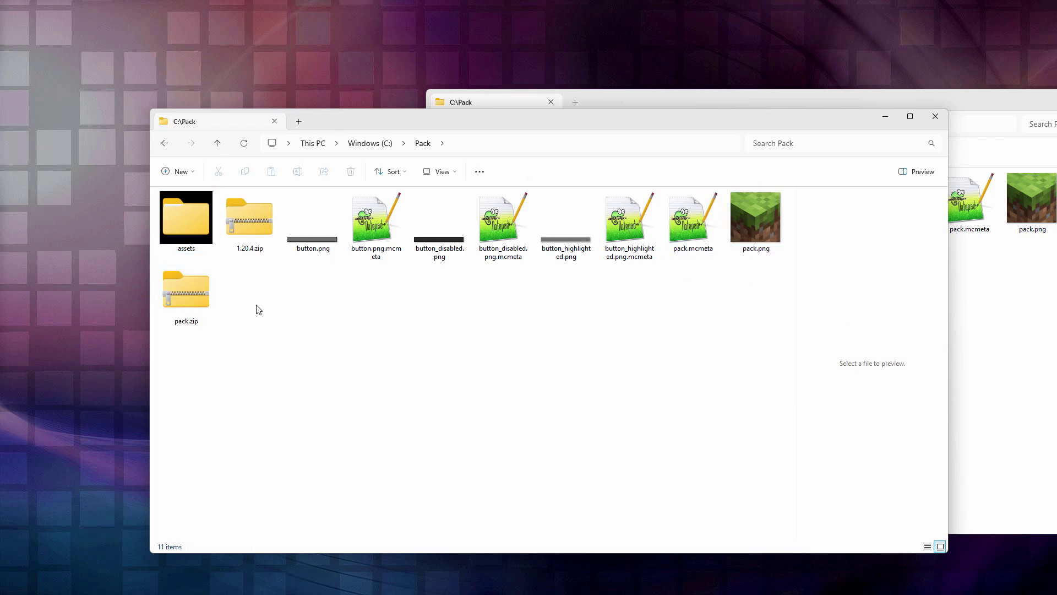
Rename the new pack archive as Buttons 3.zip.
click(181, 327)
key(F2)
text(Buttons)
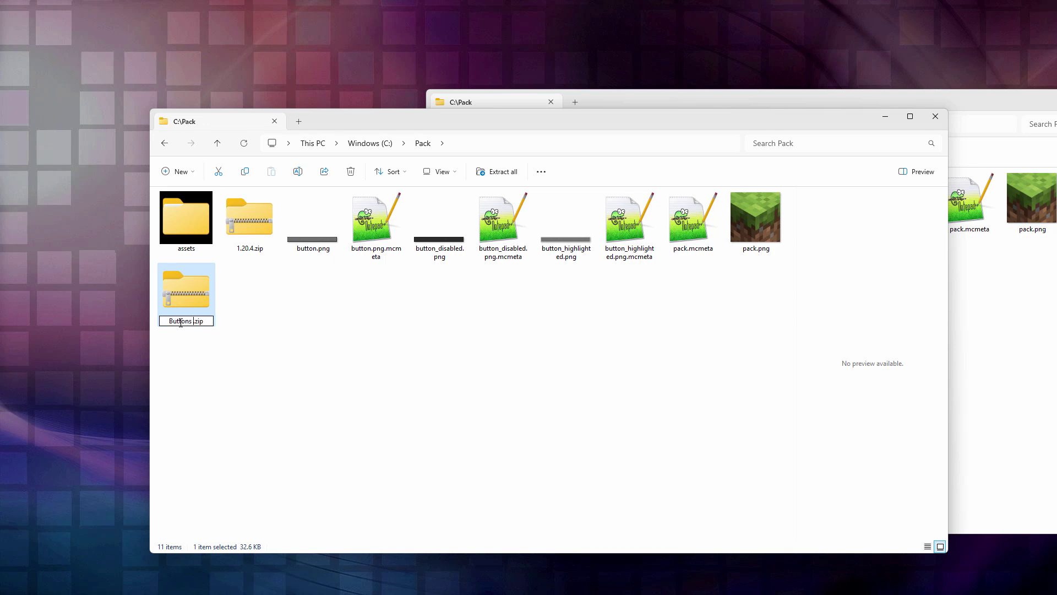
text( 3)
click(216, 322)
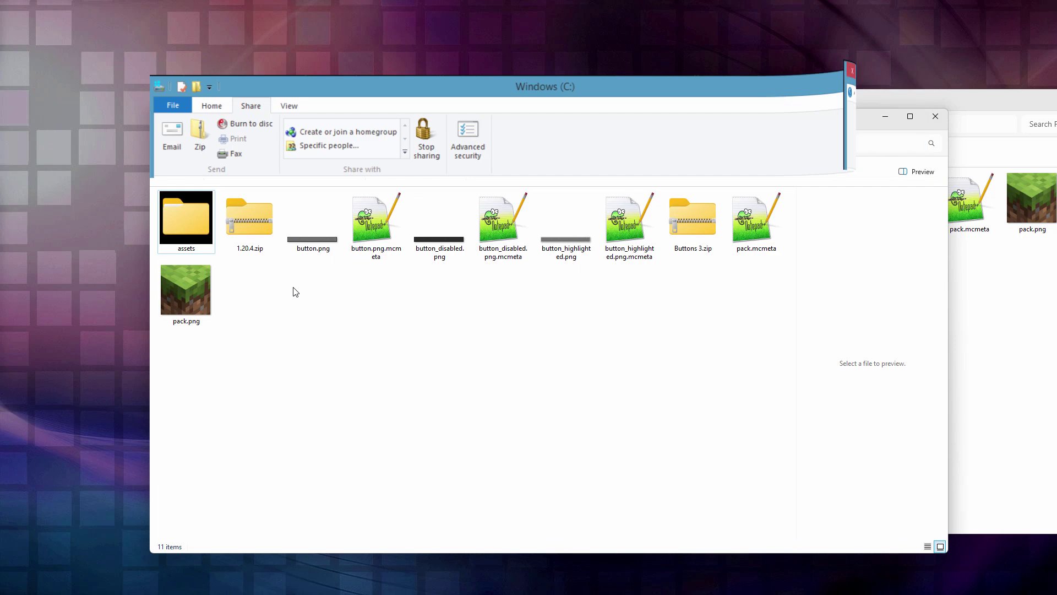
Select Buttons 3.zip and close the duplicate C:\Pack window.
click(695, 247)
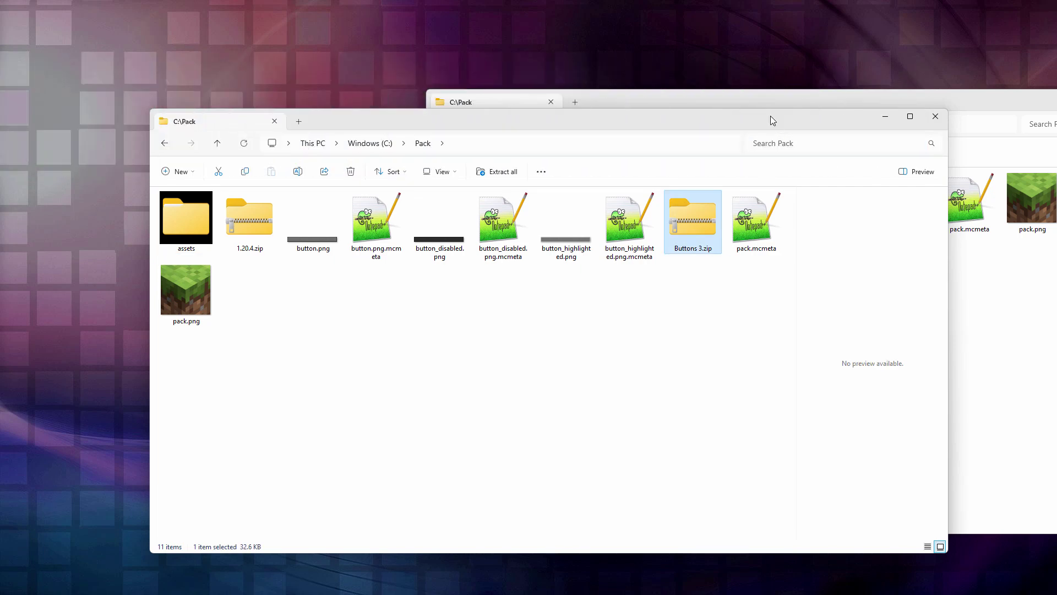
drag(816, 102, 651, 87)
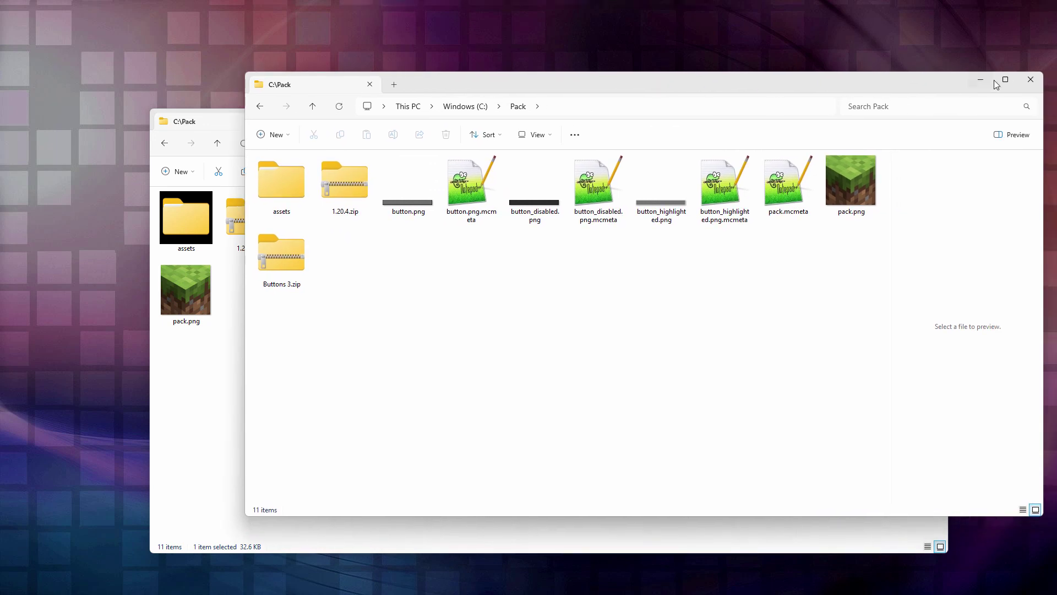
click(1029, 81)
Switch to the Minecraft Launcher and open the resourcepacks folder inside the Latest release 1.20.4 installation's game folder.
key(alt+Tab)
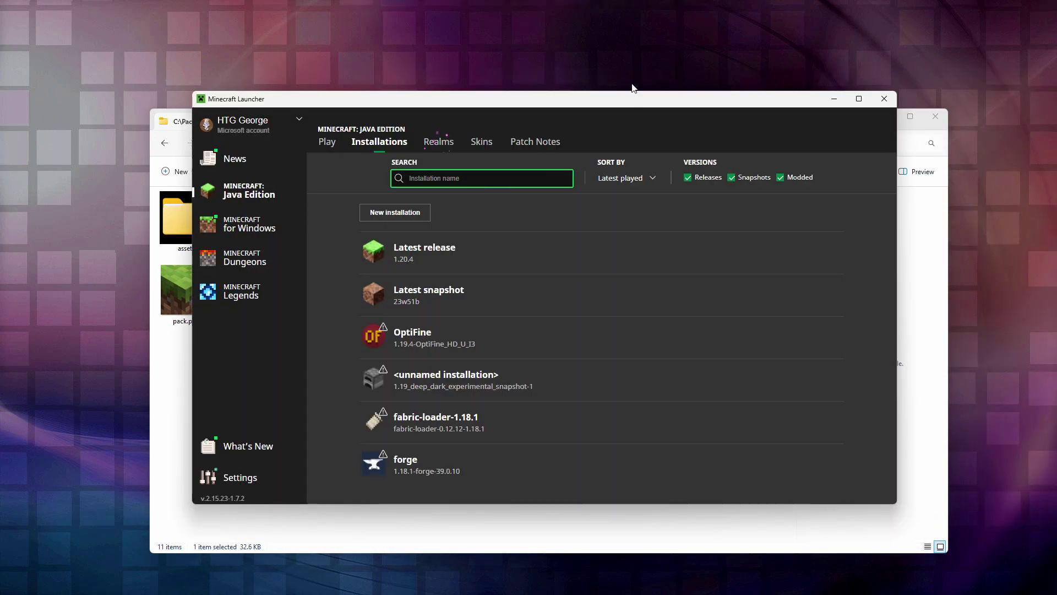
mouse_move(403, 254)
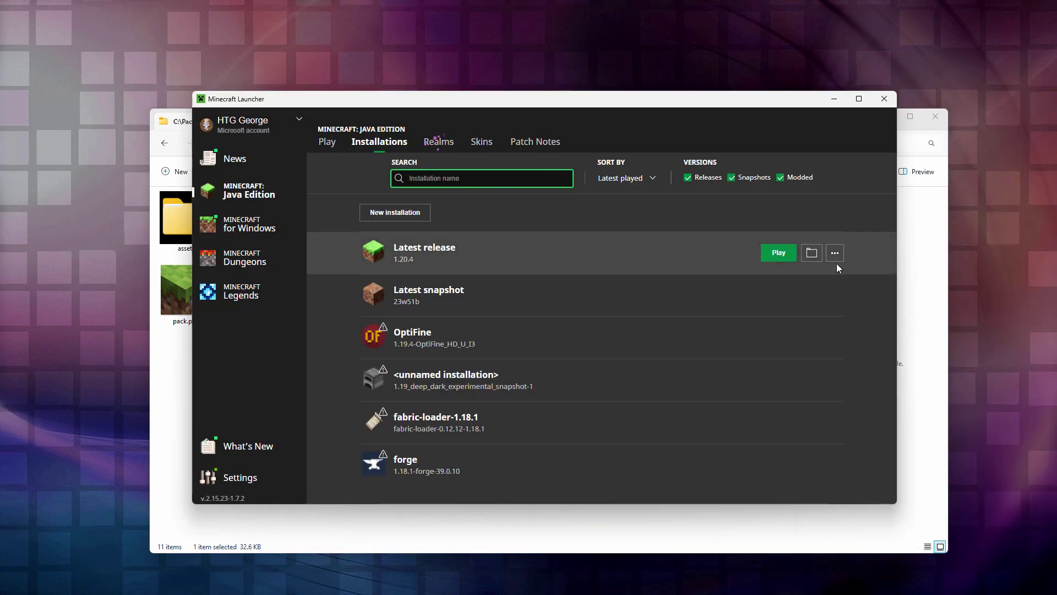
click(810, 253)
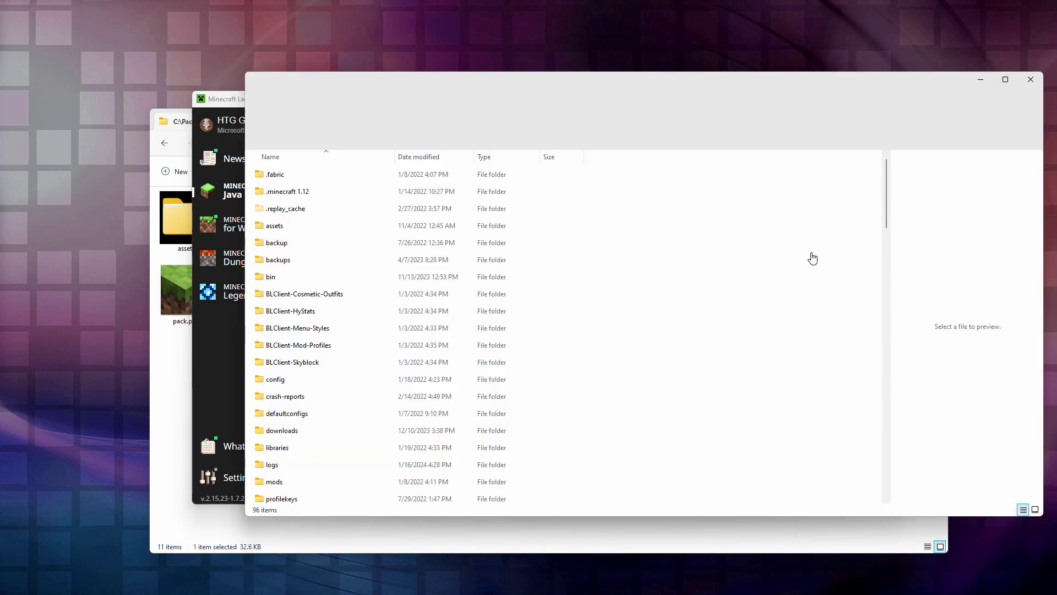
scroll(342, 246, down, 1)
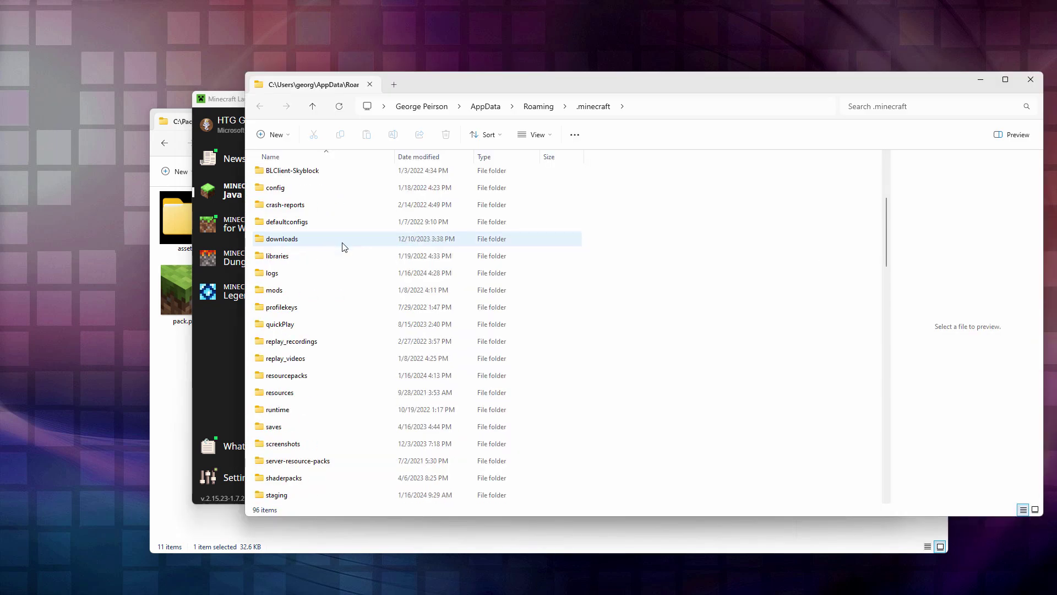
double_click(269, 381)
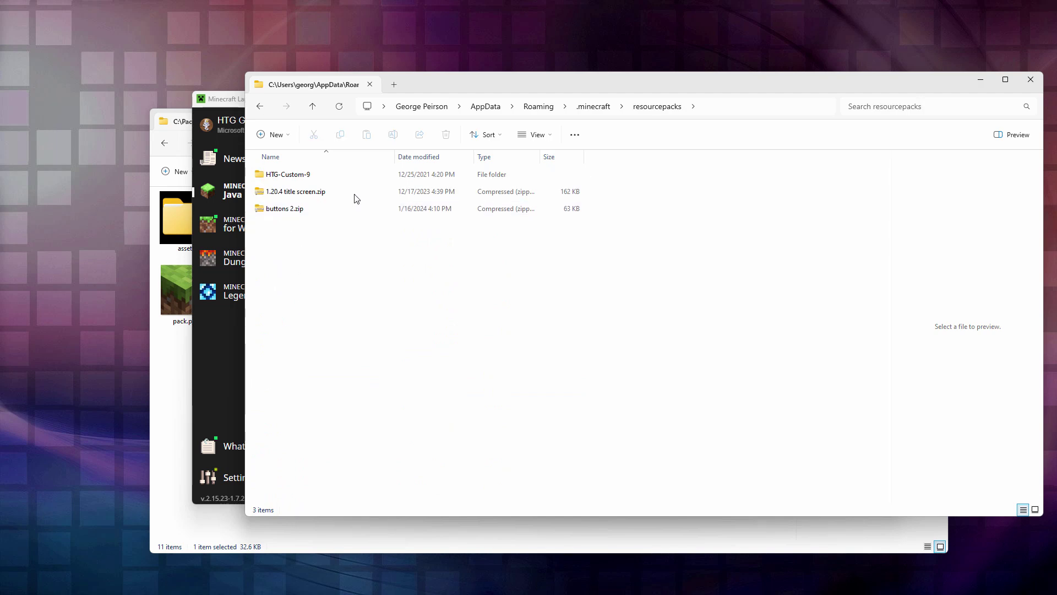
Move Buttons 3.zip from C:\Pack into the .minecraft\resourcepacks folder and close both folder windows.
drag(486, 87, 326, 117)
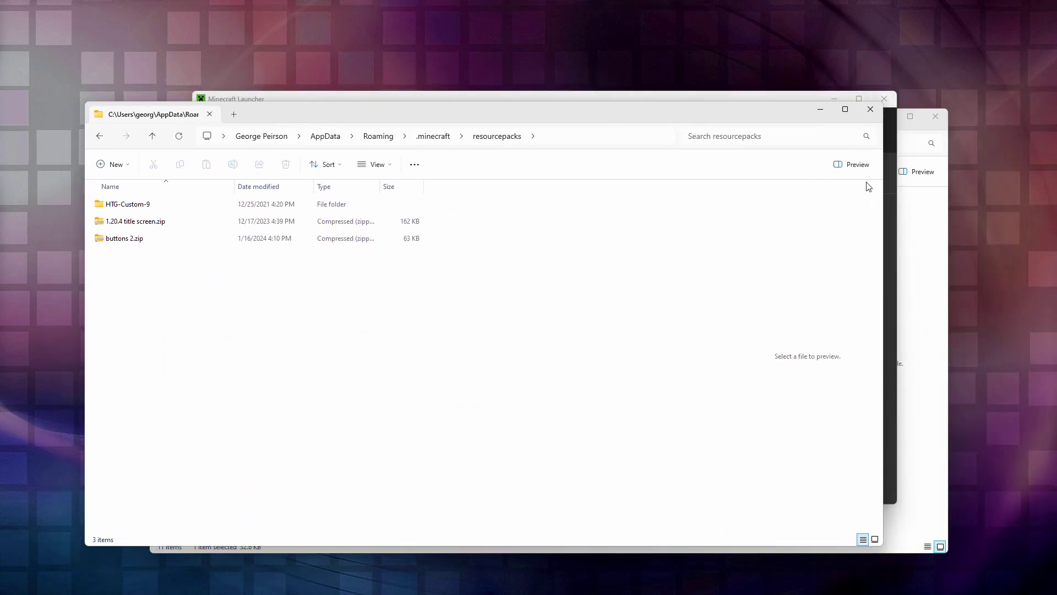
key(alt+Tab)
drag(771, 165, 157, 295)
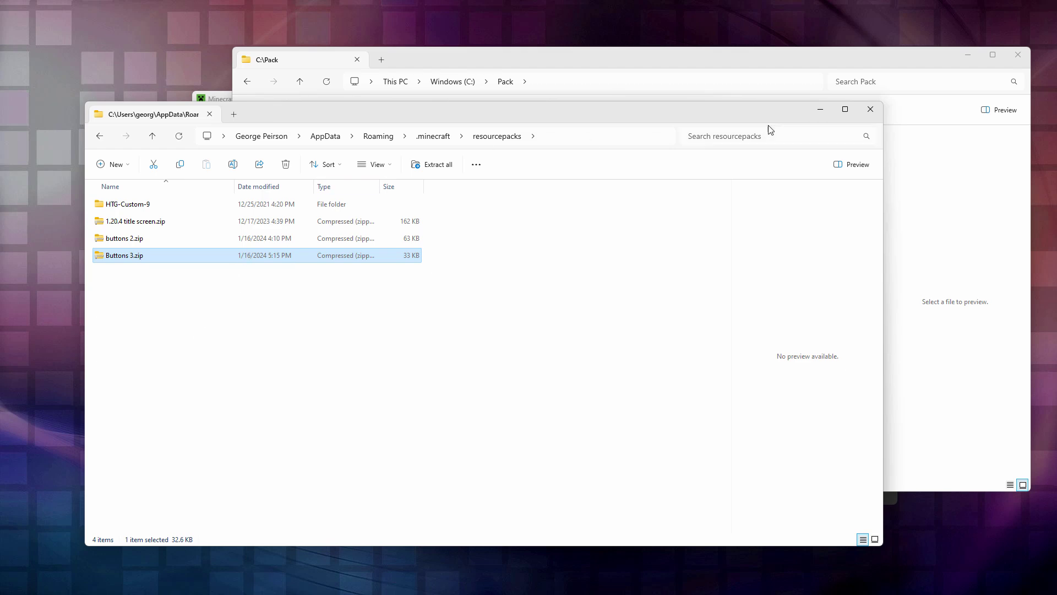
click(871, 109)
click(1018, 55)
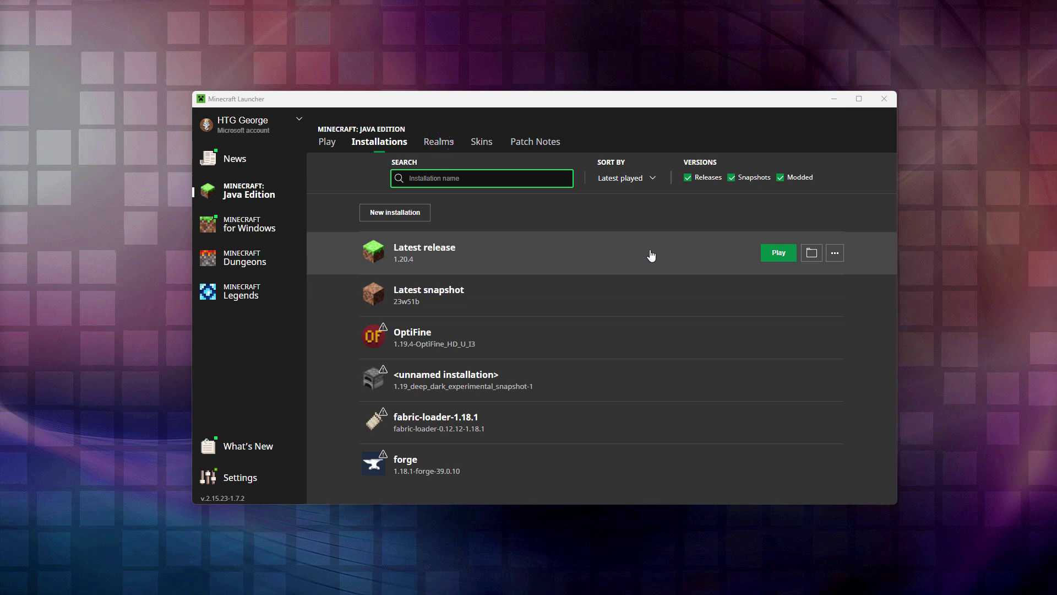
Launch the Latest release 1.20.4 installation and open the game's resource pack selection.
click(779, 253)
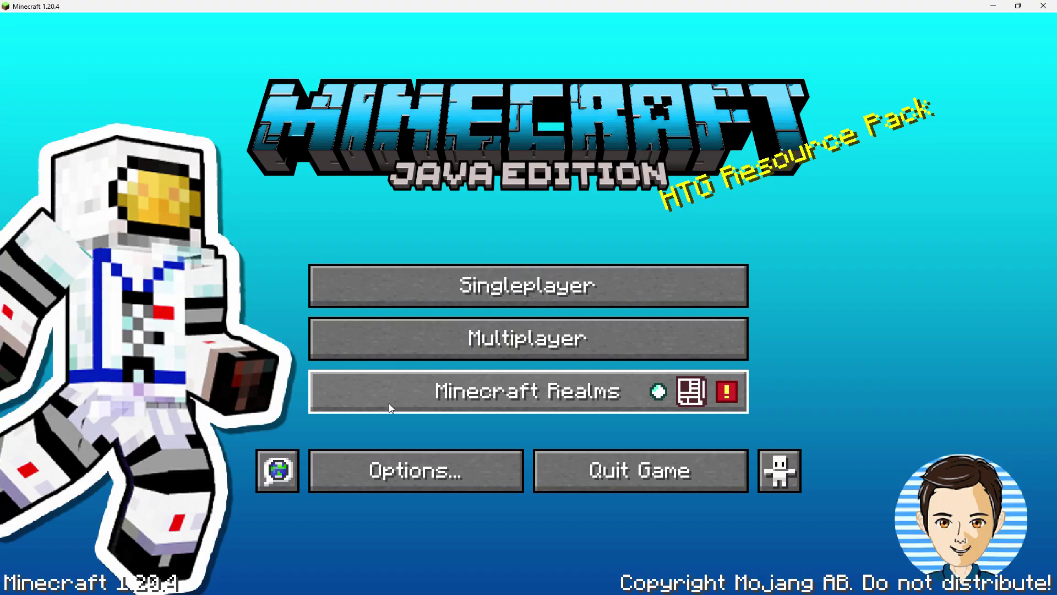
click(394, 457)
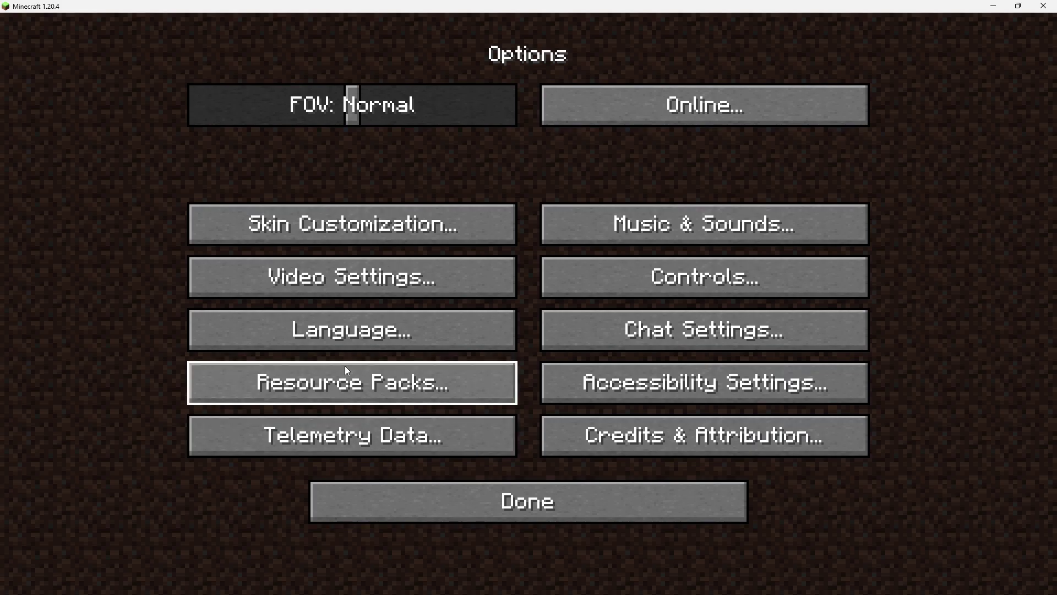
click(361, 382)
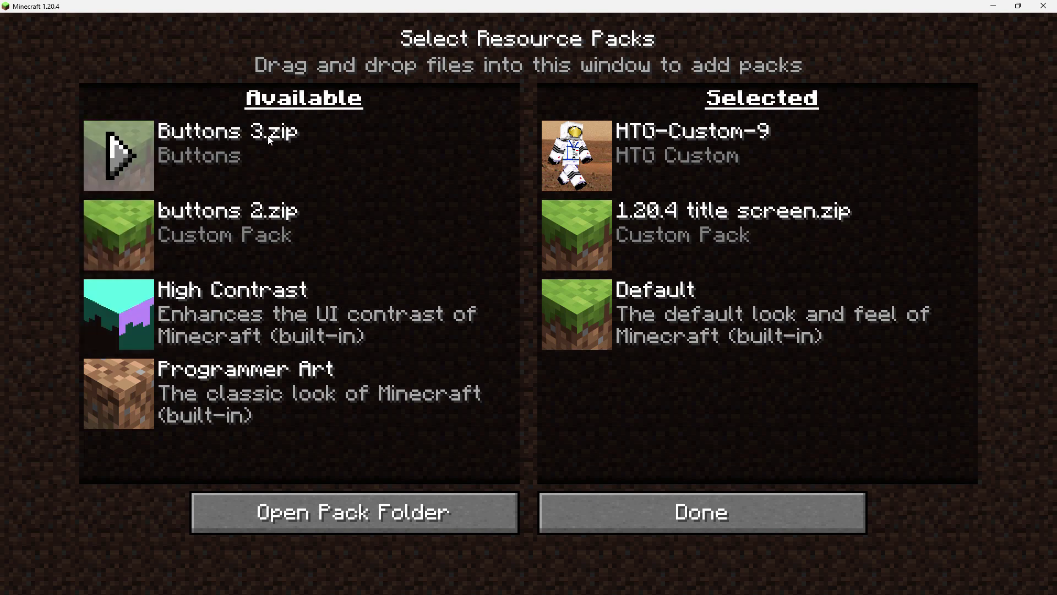
Add Buttons 3.zip to the selected resource packs, apply the change and return to the title screen.
click(119, 161)
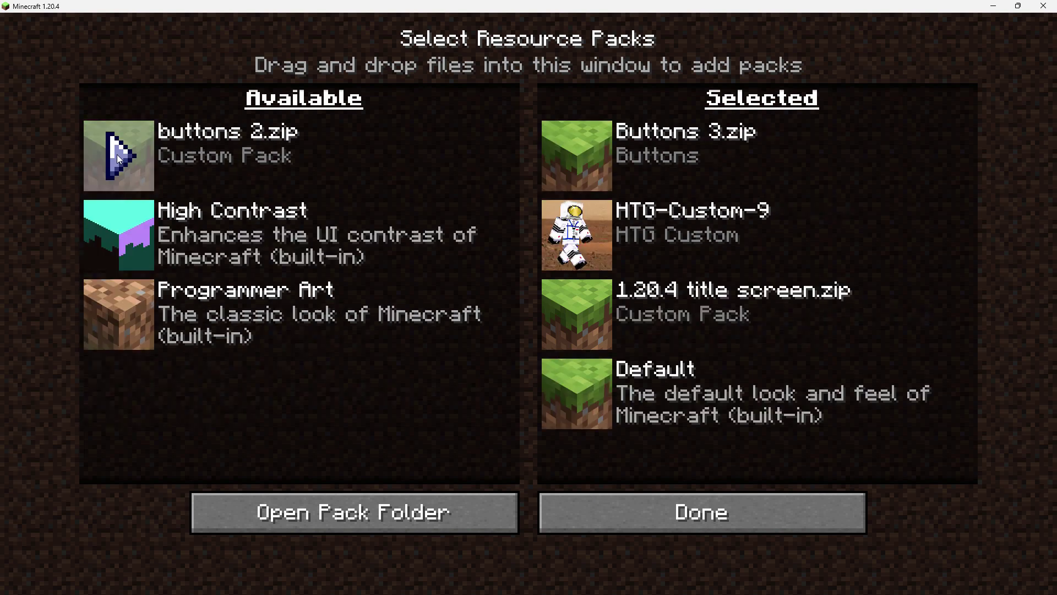
click(719, 510)
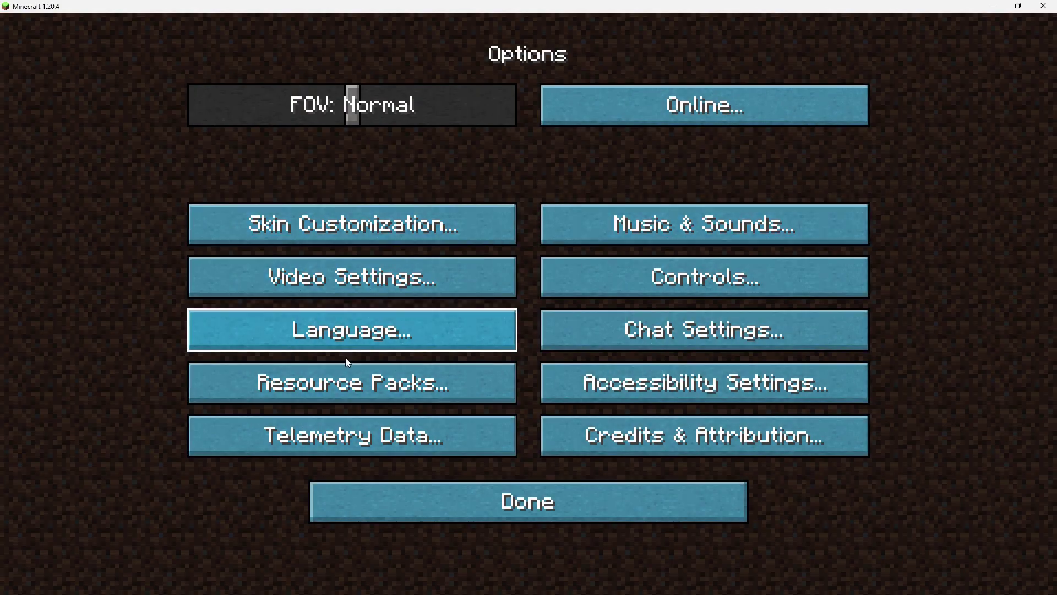
click(542, 511)
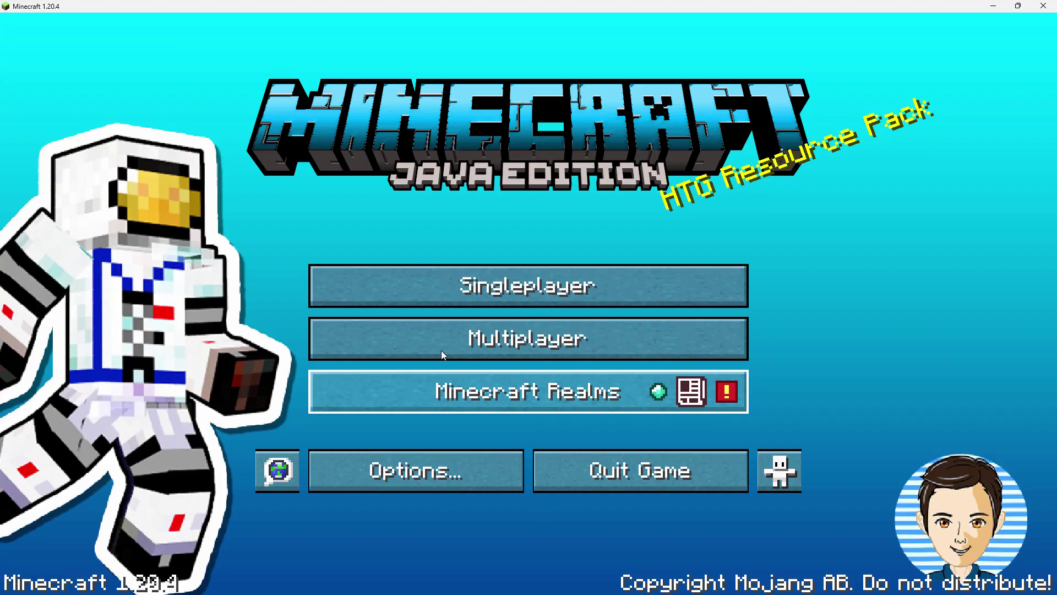